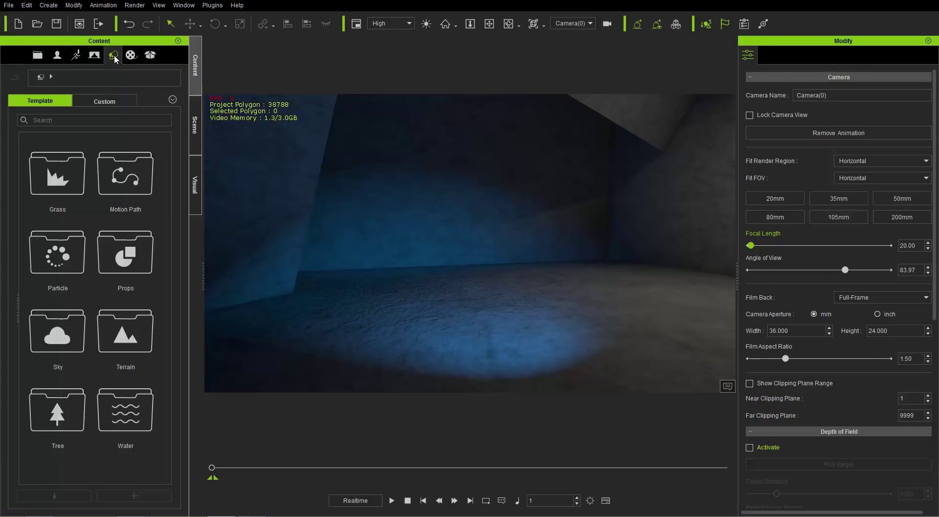
Add the Texture Emitter from the PopcornFX Super Tools particle templates to the scene
double_click(57, 252)
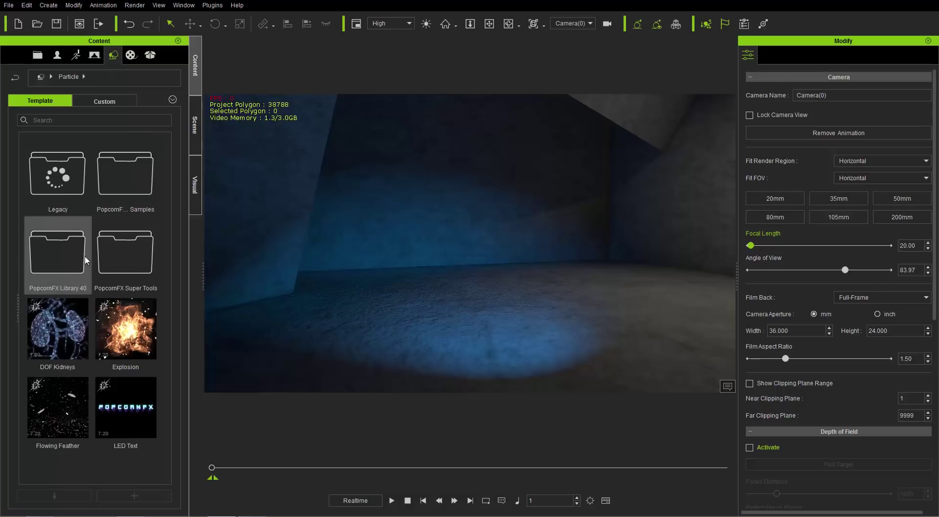
double_click(124, 254)
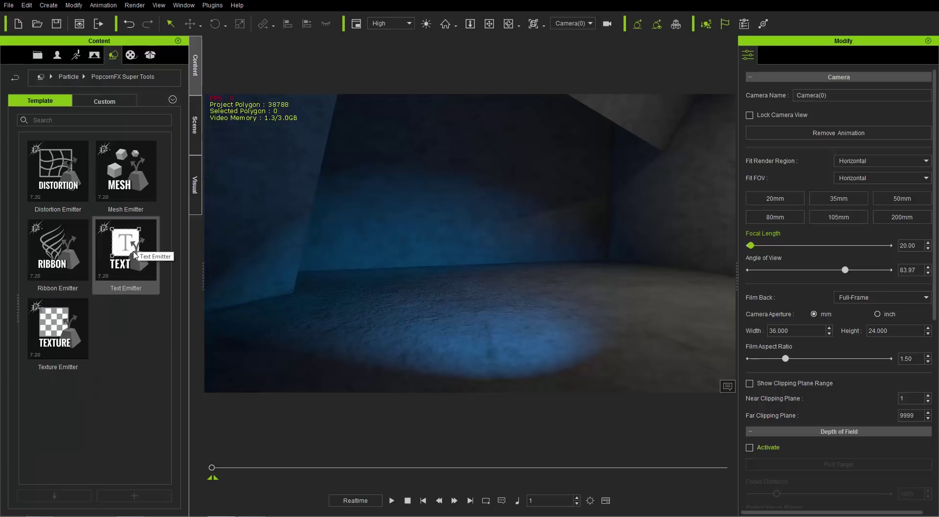
double_click(61, 333)
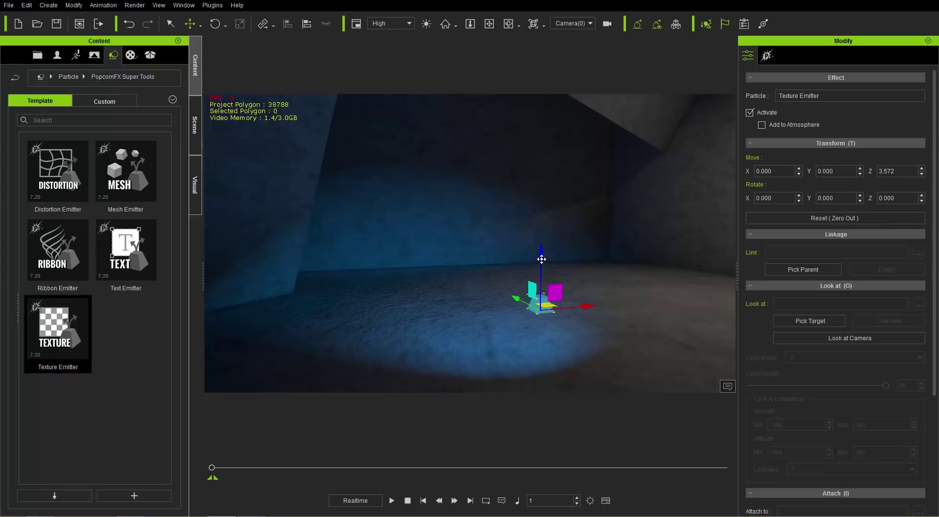
Move the Texture Emitter into the blue light pool on the floor, to about X -83.978, Y -53.017, Z 6.822
drag(561, 293, 506, 324)
right_drag(509, 353, 537, 330)
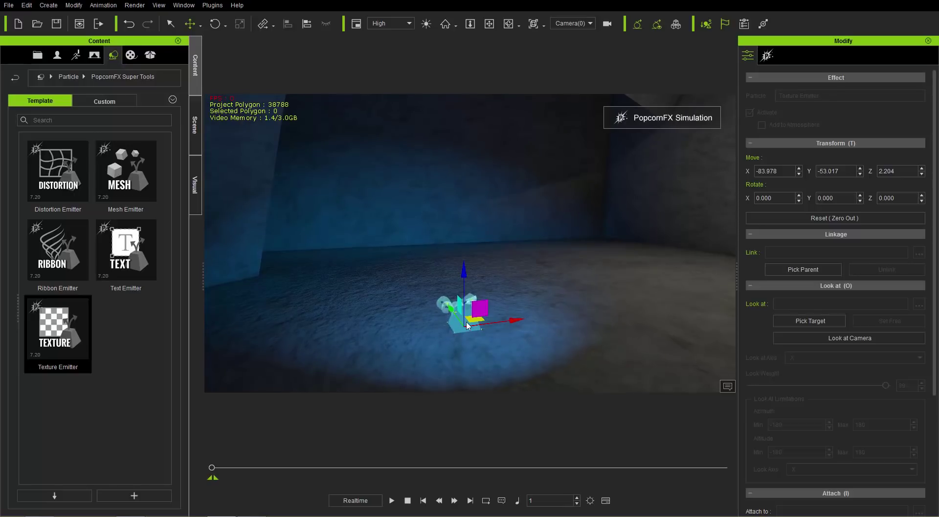
drag(464, 274, 464, 268)
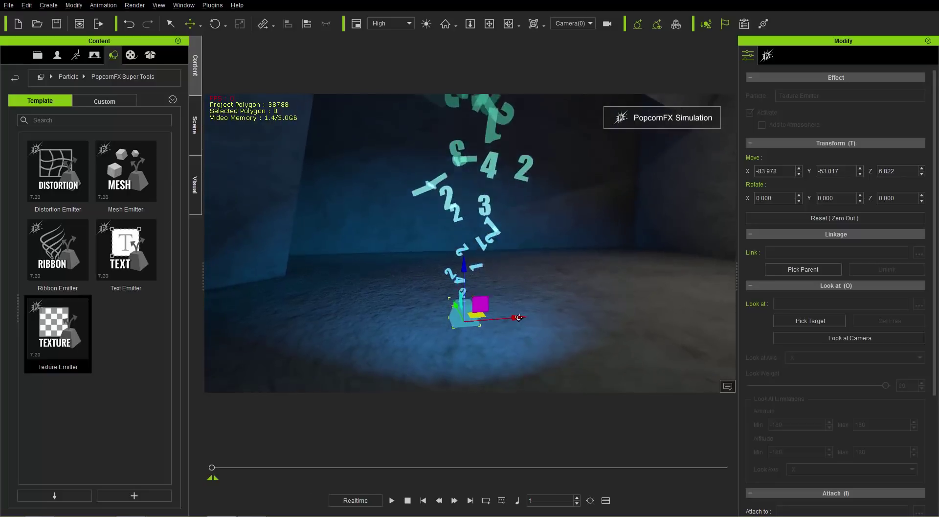
right_drag(535, 307, 552, 343)
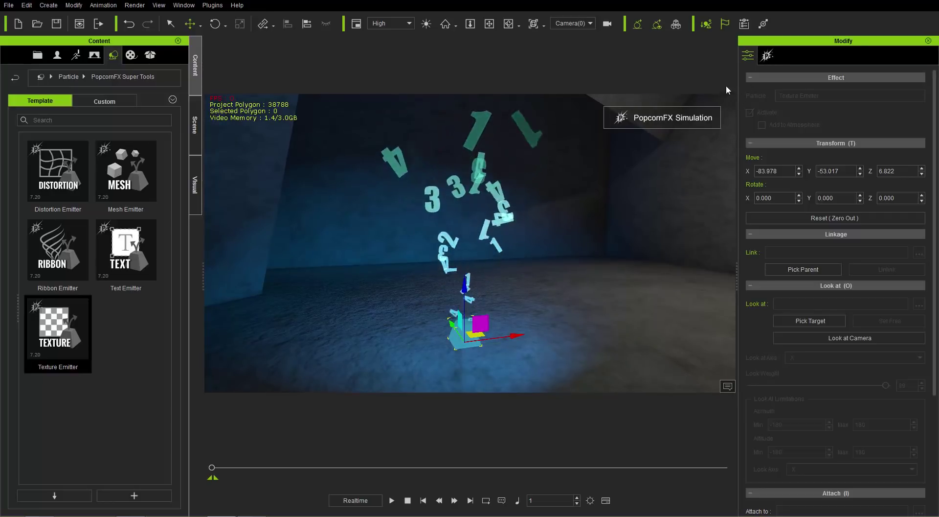
Open the emitter's PopcornFX settings and inspect the textures of the Additive_32, Alpha_Blend_32, Alpha_Blend_Unlit_32 and Distortion_32 resources
click(767, 55)
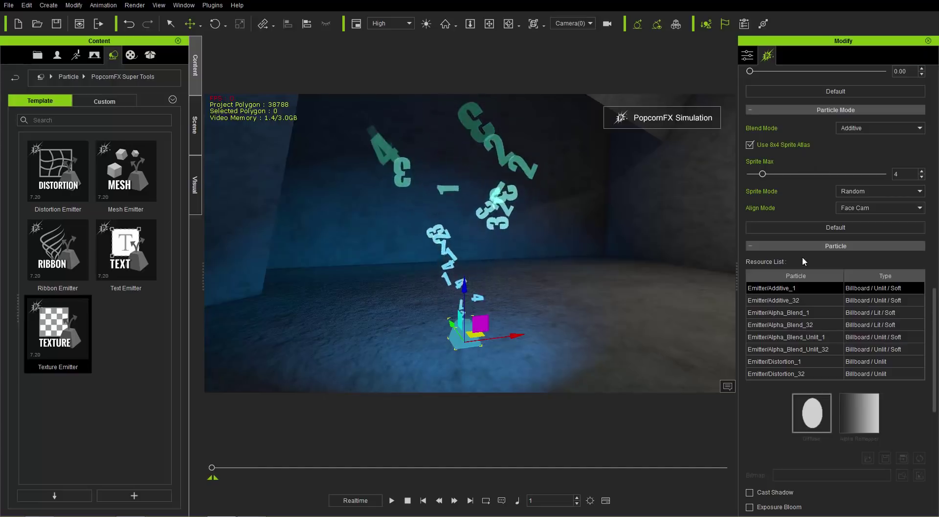
click(798, 307)
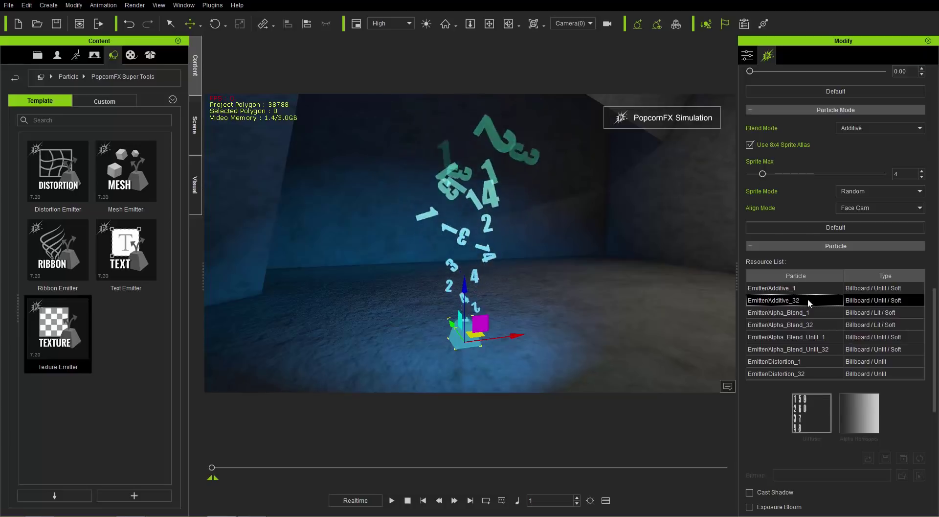
click(799, 327)
click(797, 350)
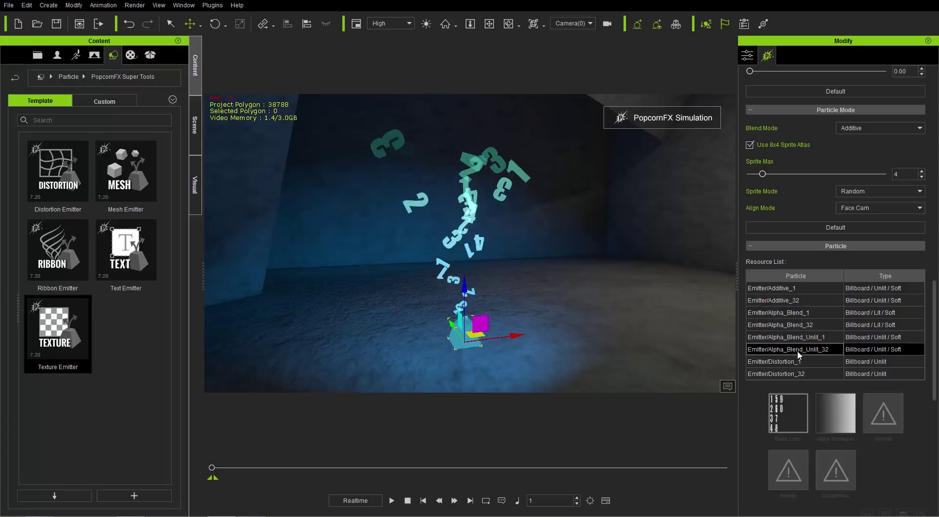
click(801, 374)
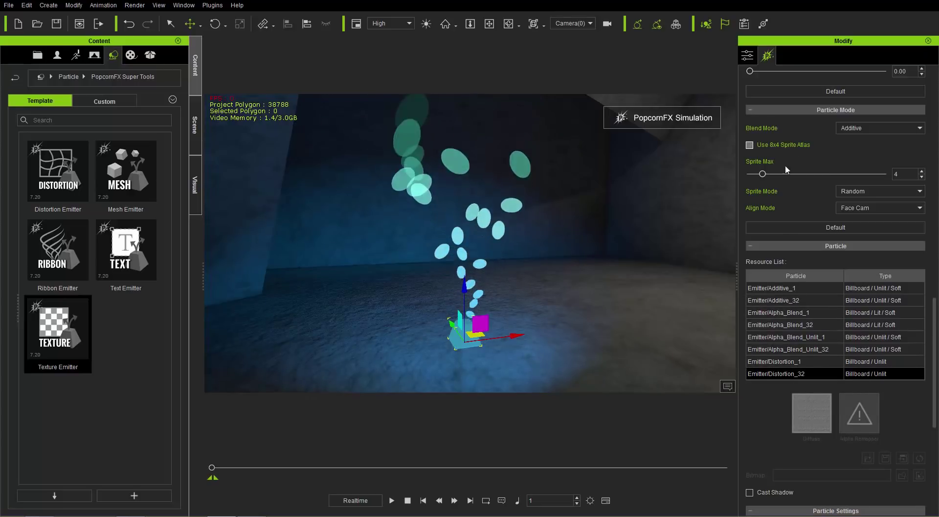
Inspect the textures of the Additive_1, Alpha_Blend_1 and Alpha_Blend_Unlit_1 resources, and turn the 8x4 sprite atlas back on
click(795, 288)
click(795, 316)
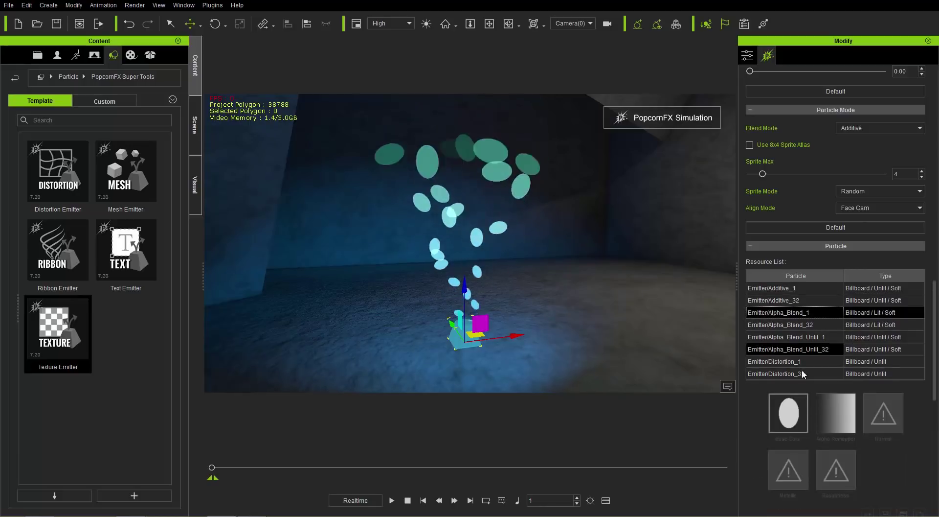
click(803, 337)
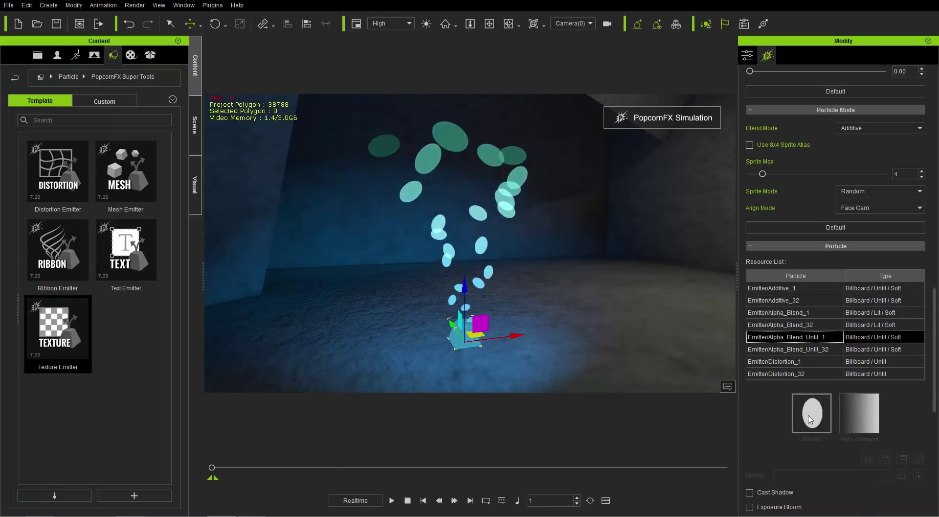
click(794, 288)
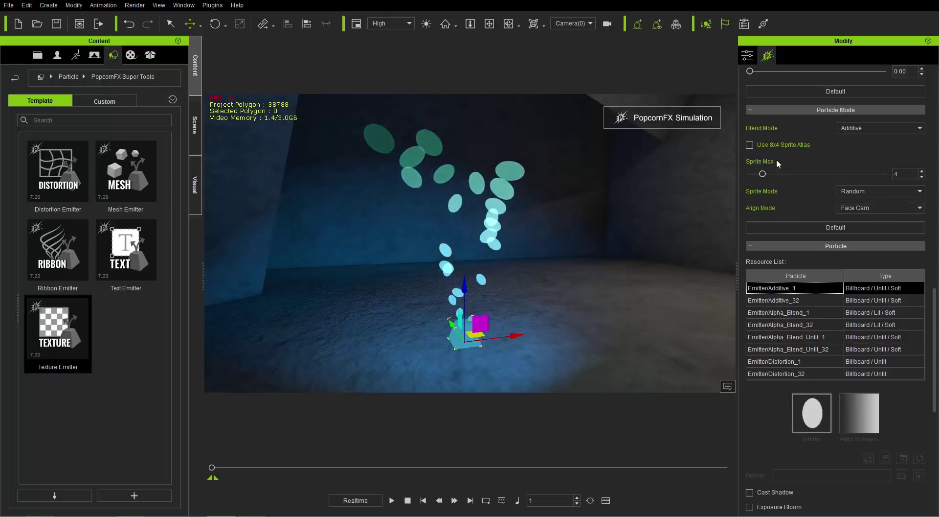
click(772, 145)
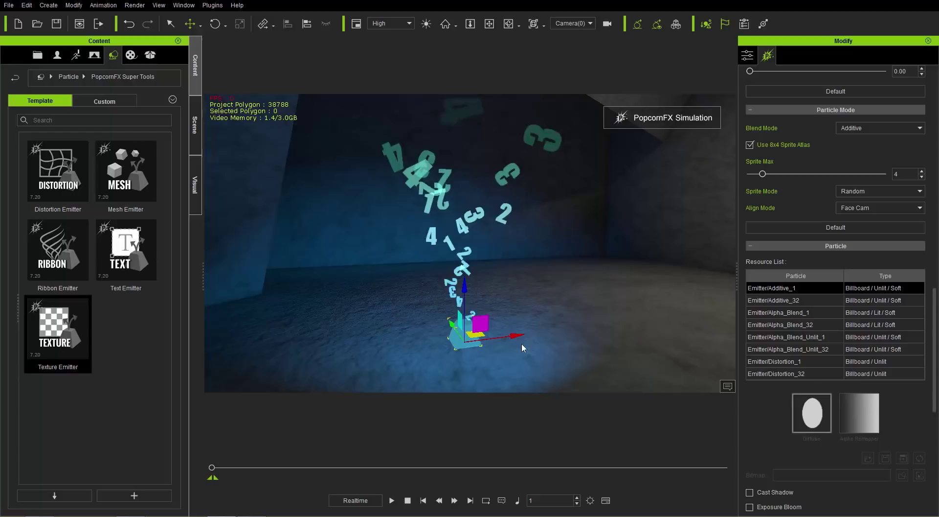
Review the particle's Lifetime settings for color, opacity, size and randomness, and collapse the section again
right_drag(503, 328, 559, 321)
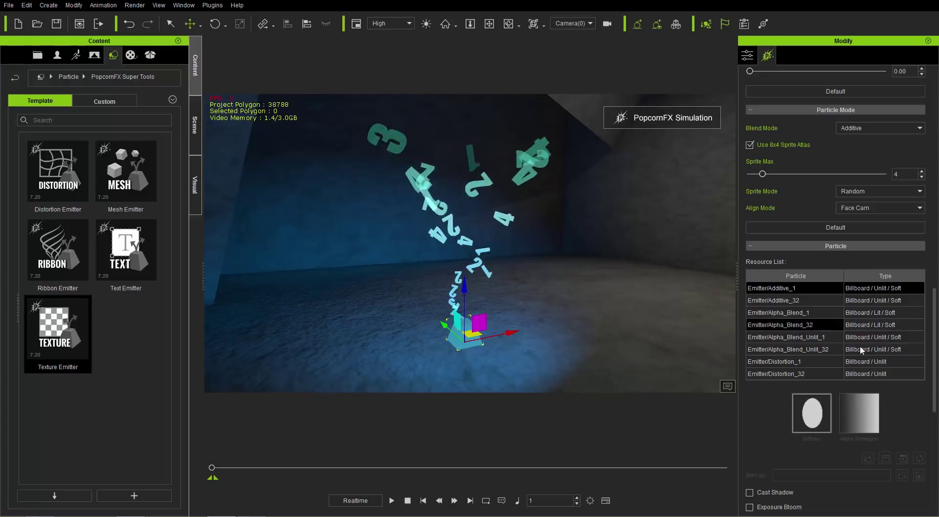
scroll(934, 362, down, 5)
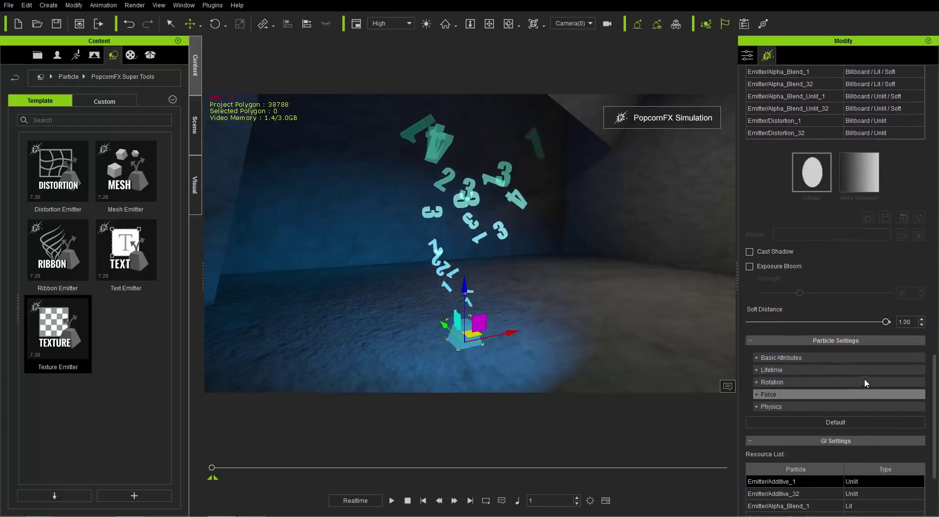
click(826, 370)
scroll(931, 343, down, 7)
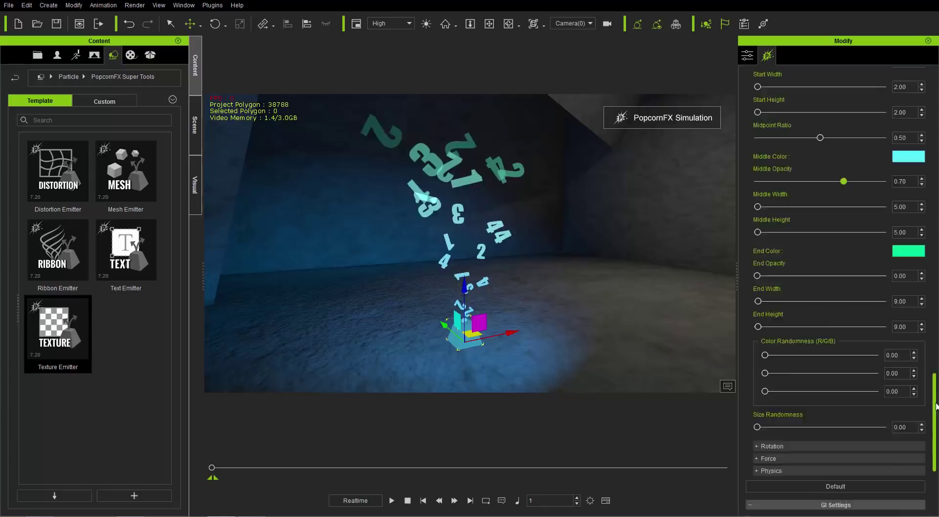
scroll(935, 359, up, 5)
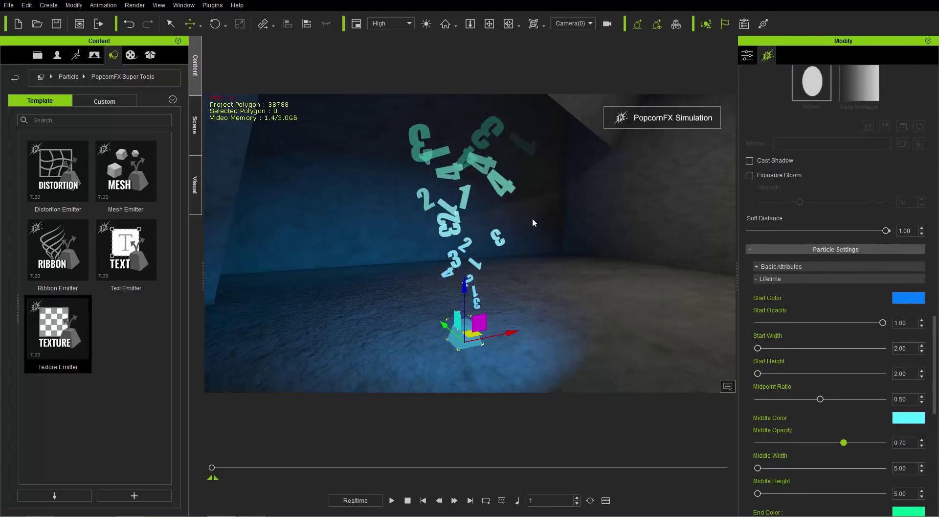
click(804, 278)
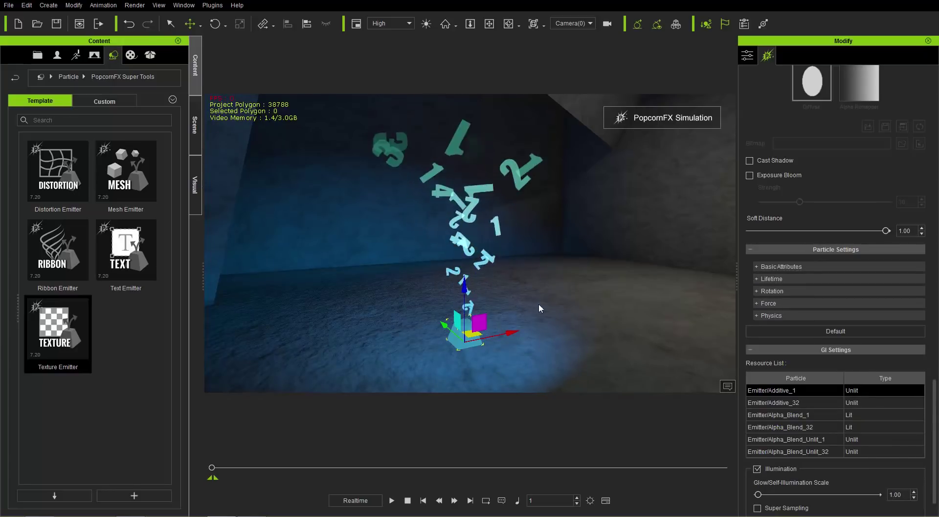
Set the emitter's blend mode to Alpha Blend and check the lit particles along with the Emitter/Alpha_Blend_32 resource
drag(934, 405, 934, 300)
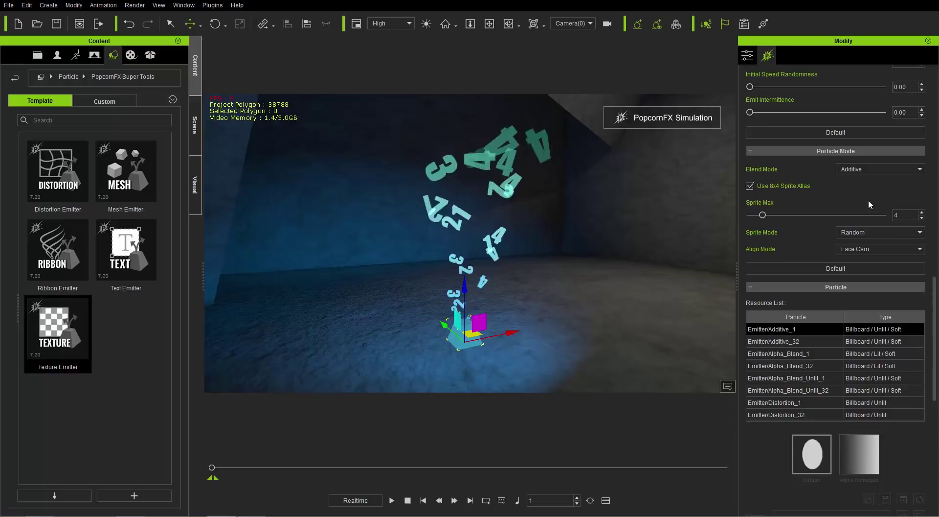
click(867, 170)
click(858, 187)
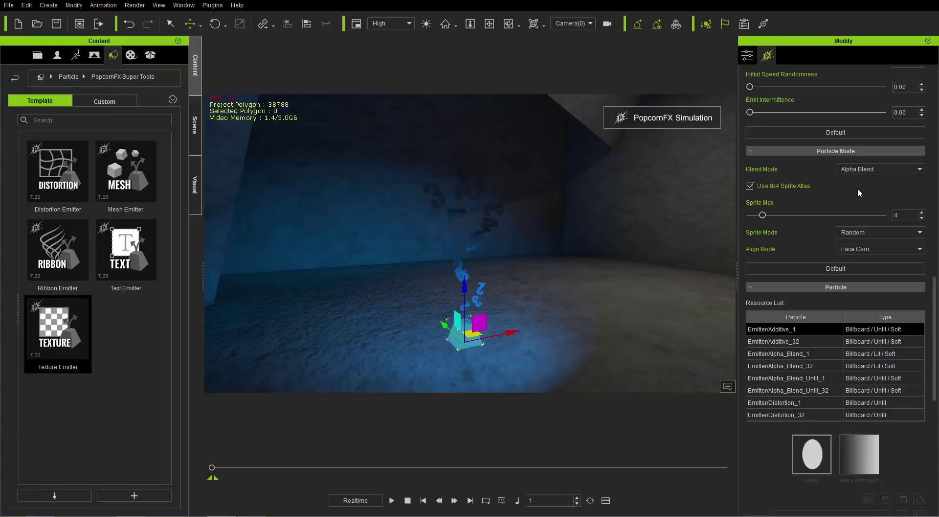
click(793, 365)
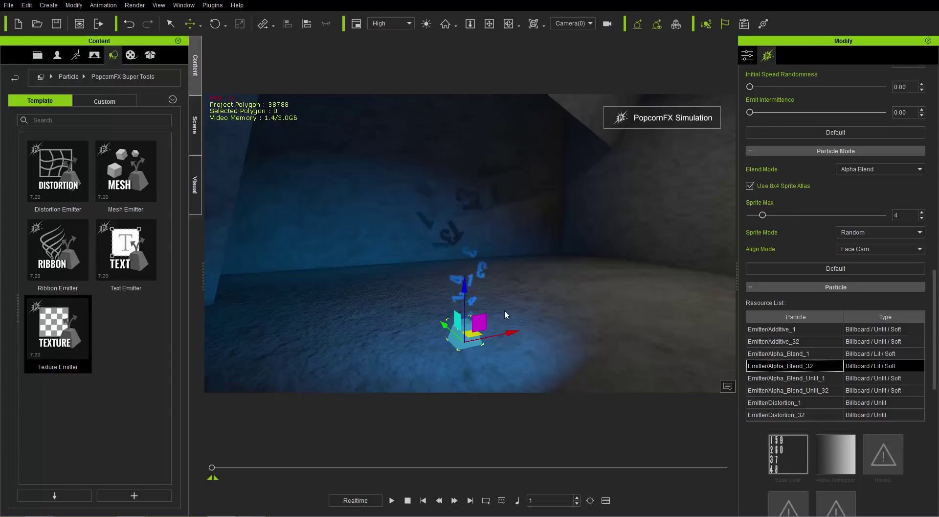
right_drag(500, 365, 558, 339)
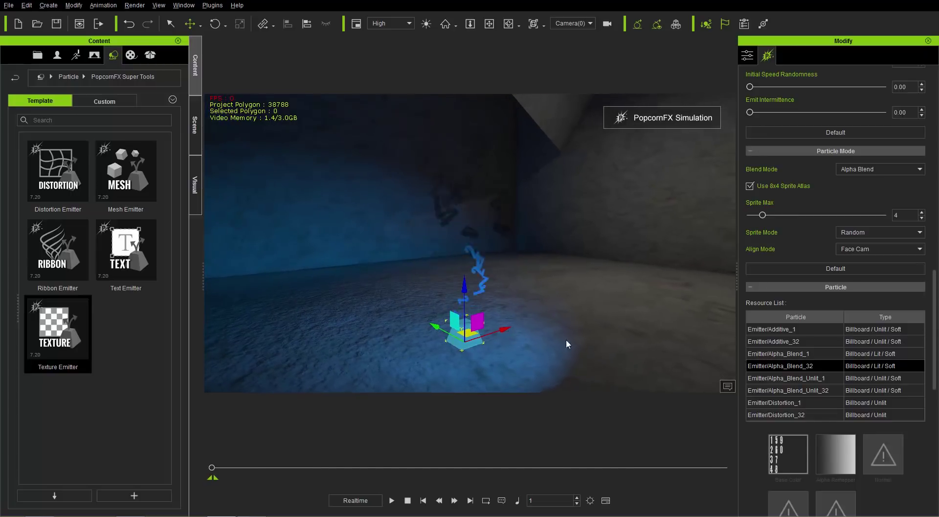
Turn off Spotlight(0), make its light object visible, and preview the emitter's alpha-blended particles without the blue light
click(199, 140)
click(118, 200)
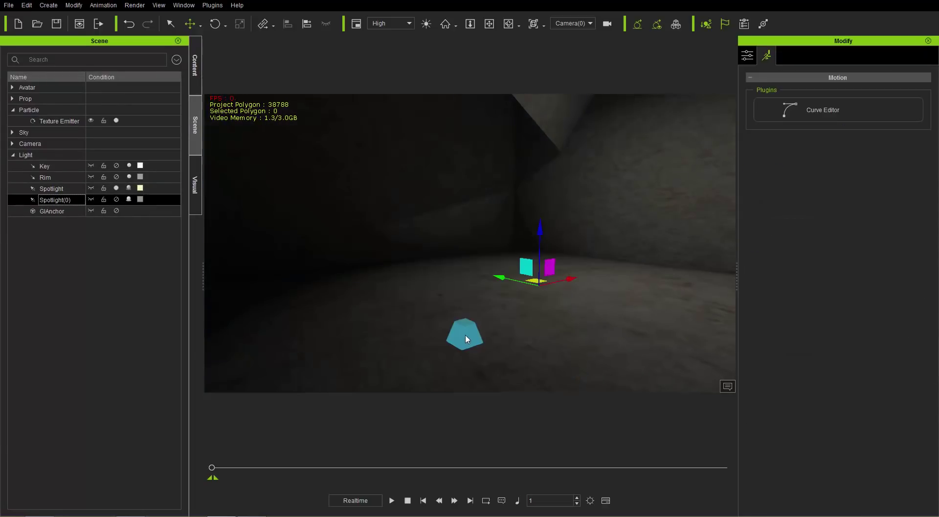
click(465, 338)
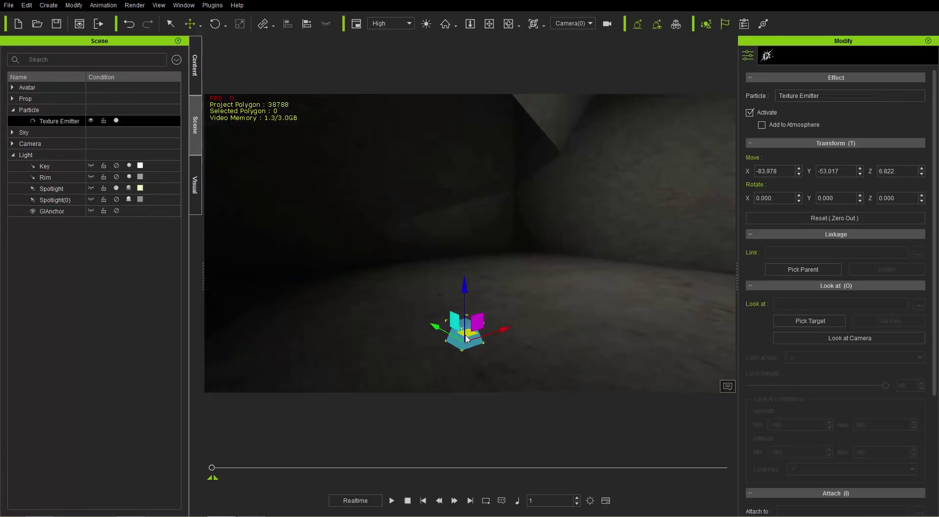
click(93, 199)
mouse_move(466, 342)
right_down()
mouse_move(611, 333)
mouse_move(660, 319)
mouse_move(460, 345)
right_up()
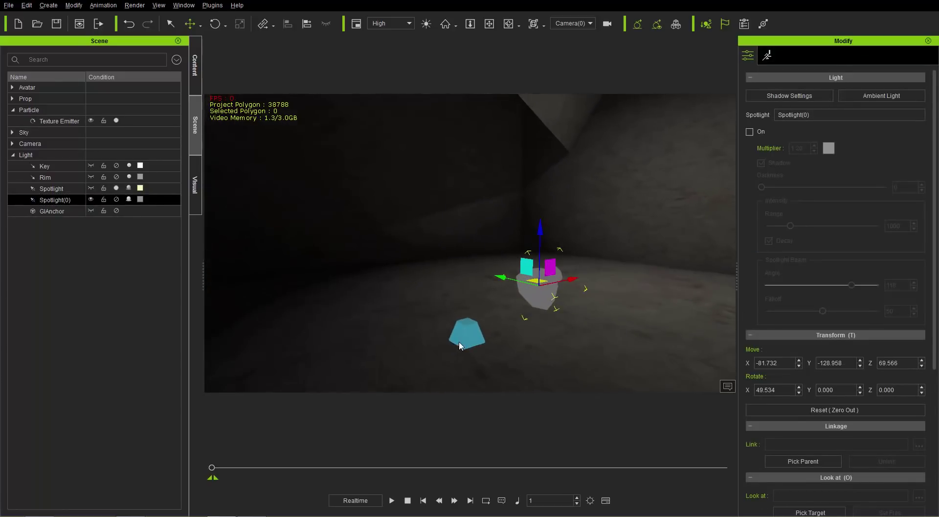
click(464, 337)
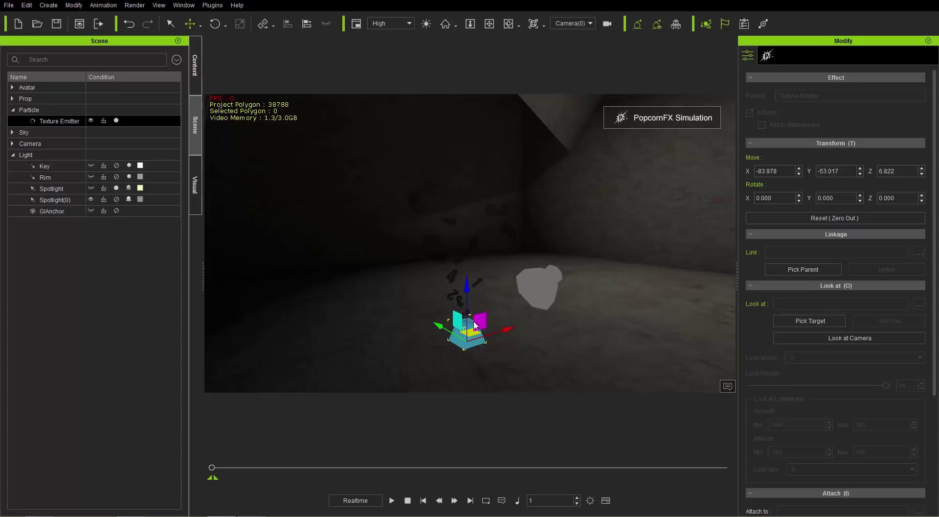
Turn Spotlight(0) back on and preview the emitter's particles under the blue light from several angles
click(116, 200)
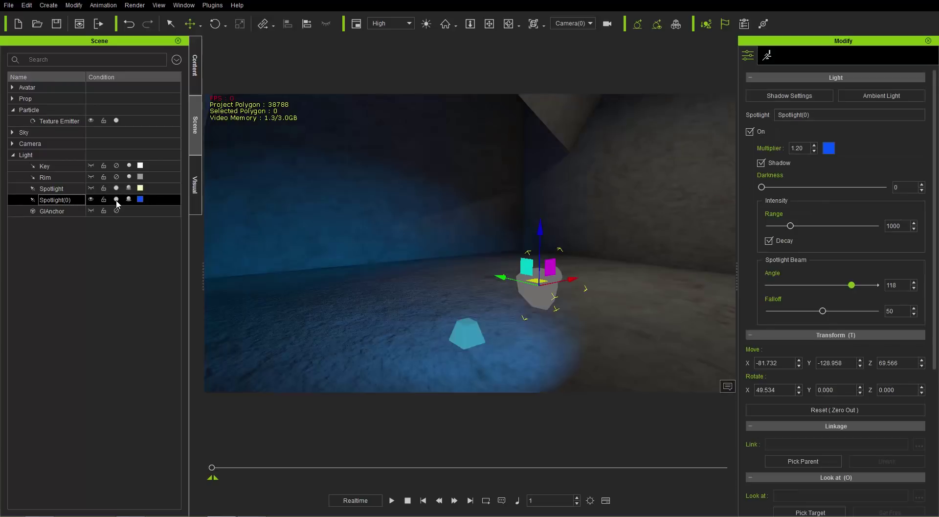
click(473, 337)
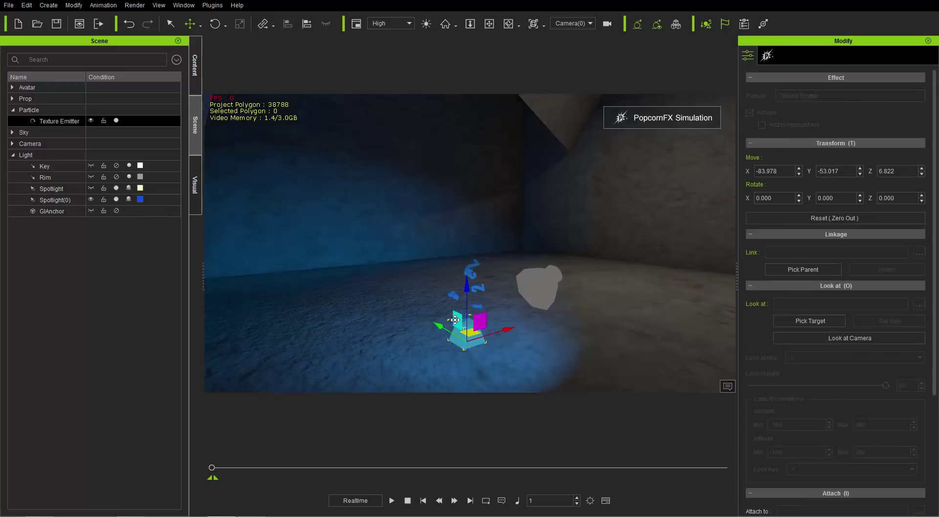
right_drag(424, 328, 528, 291)
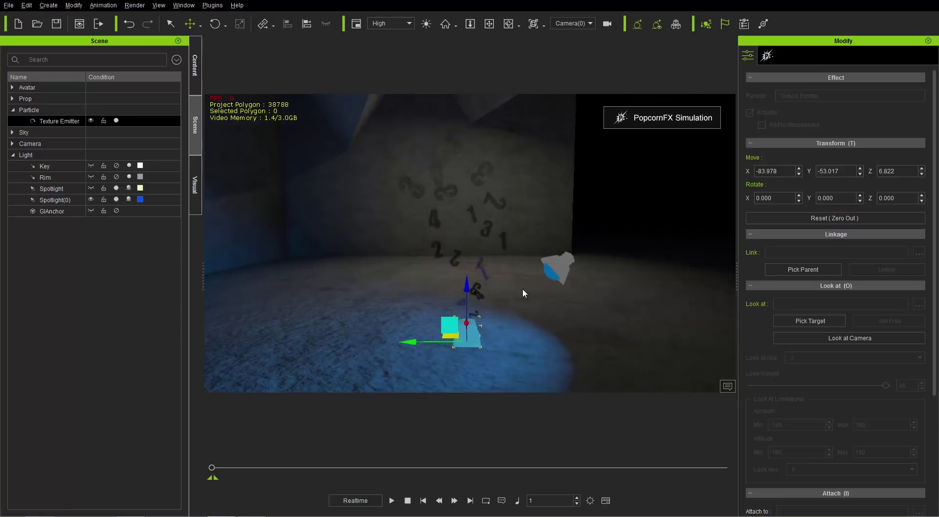
right_drag(438, 241, 321, 346)
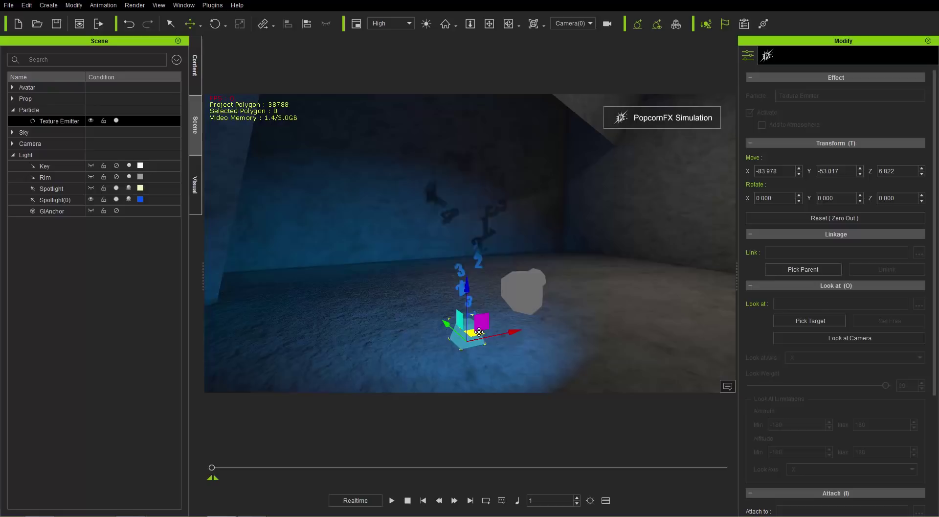
Set the Texture Emitter's blend mode to Alpha Blend Unlit
click(767, 55)
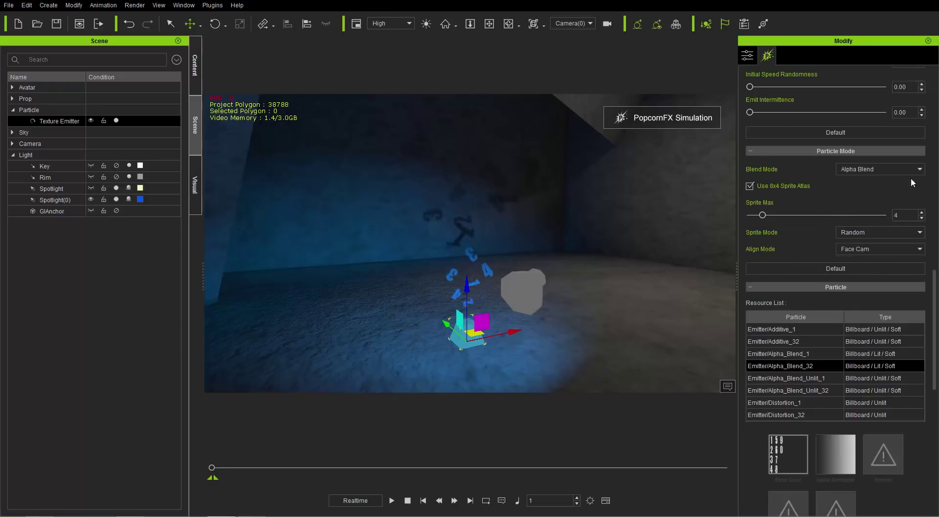
click(900, 165)
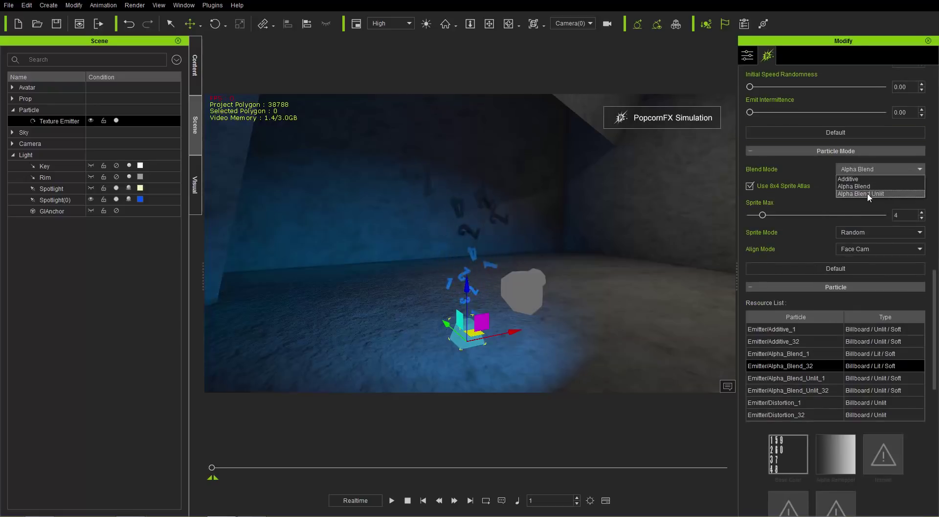
click(867, 193)
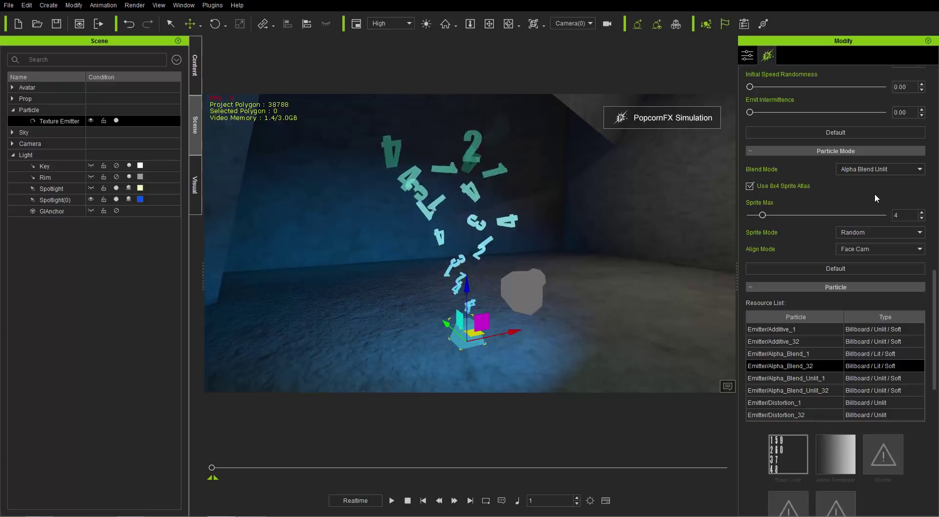
Turn off Spotlight(0) and preview the Texture Emitter's unlit alpha-blended particles without the blue light
click(120, 200)
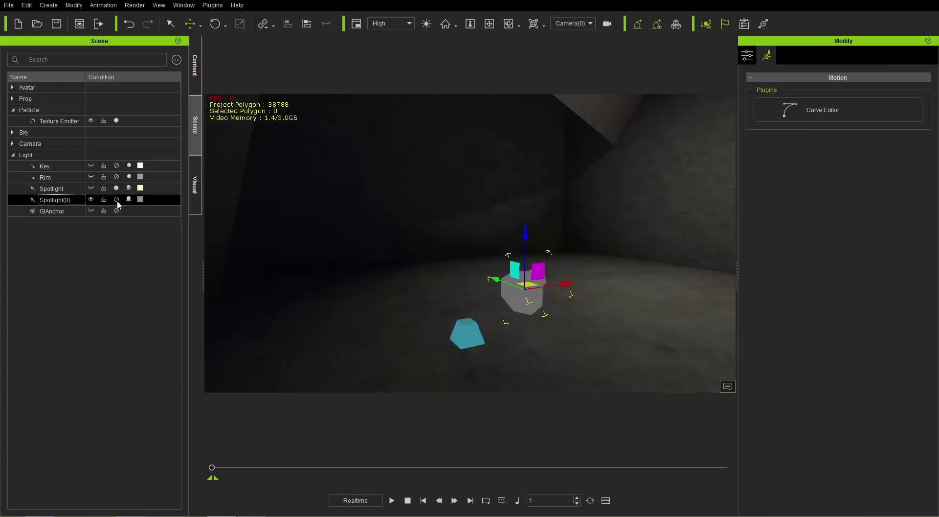
click(467, 343)
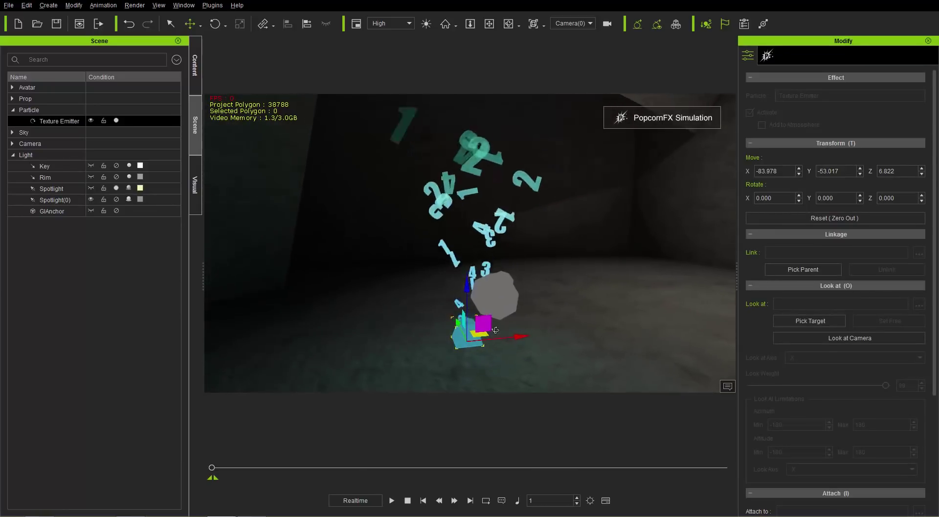
right_drag(562, 321, 533, 323)
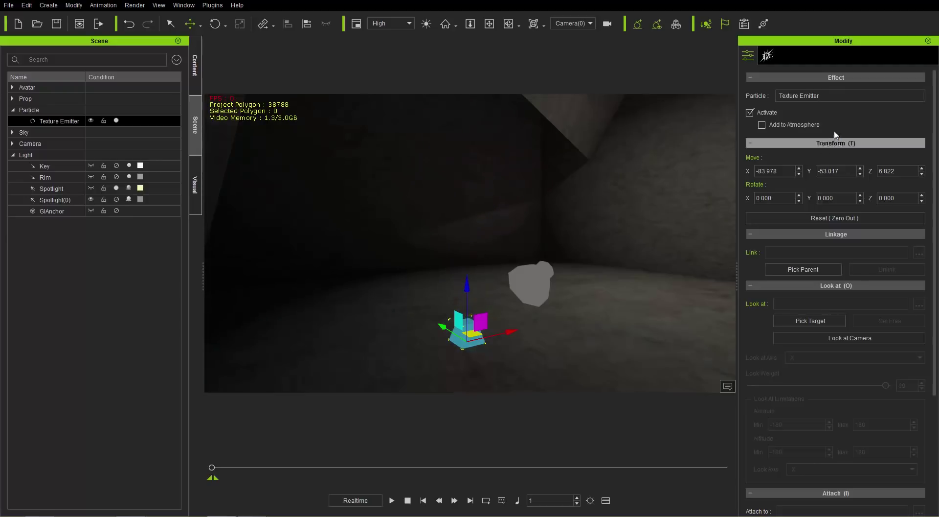
Set the Texture Emitter's blend mode to Additive and preview its particles up close
click(772, 56)
click(886, 164)
click(874, 177)
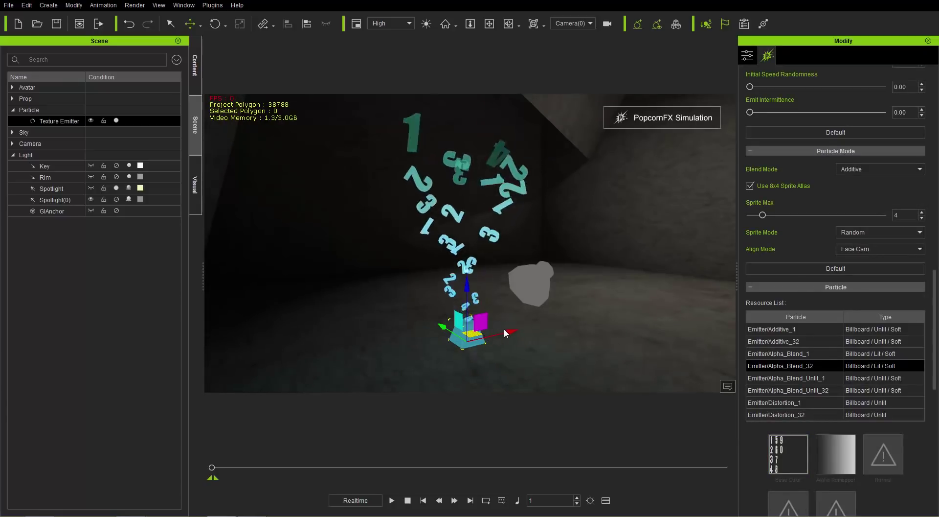
click(407, 500)
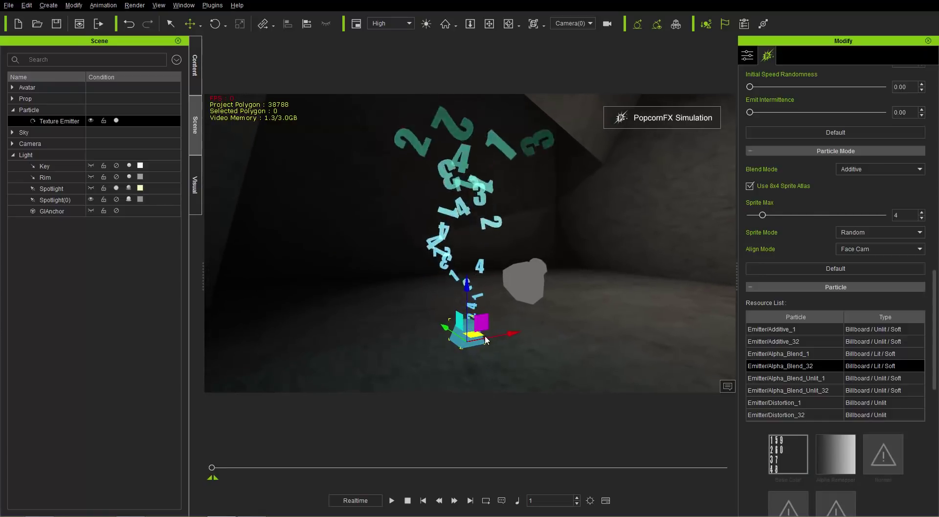
scroll(479, 323, up, 3)
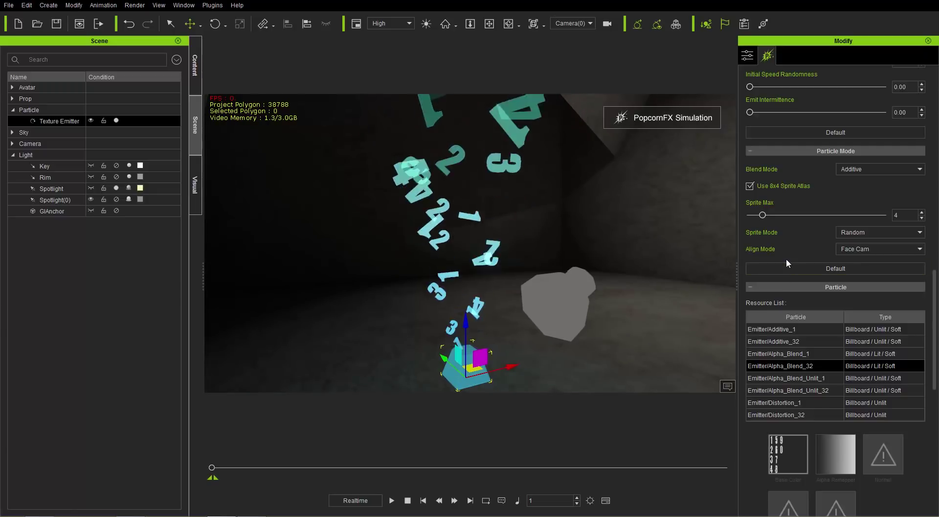
Set Sprite Max to 10 and examine the Emitter/Additive_32 resource's Diffuse number atlas in Photoshop before returning to iClone
drag(762, 215, 789, 216)
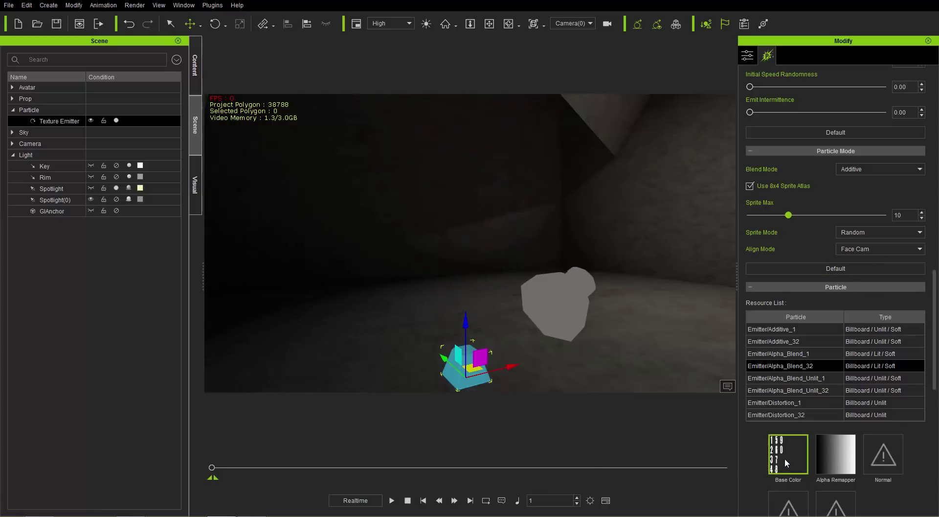
click(799, 345)
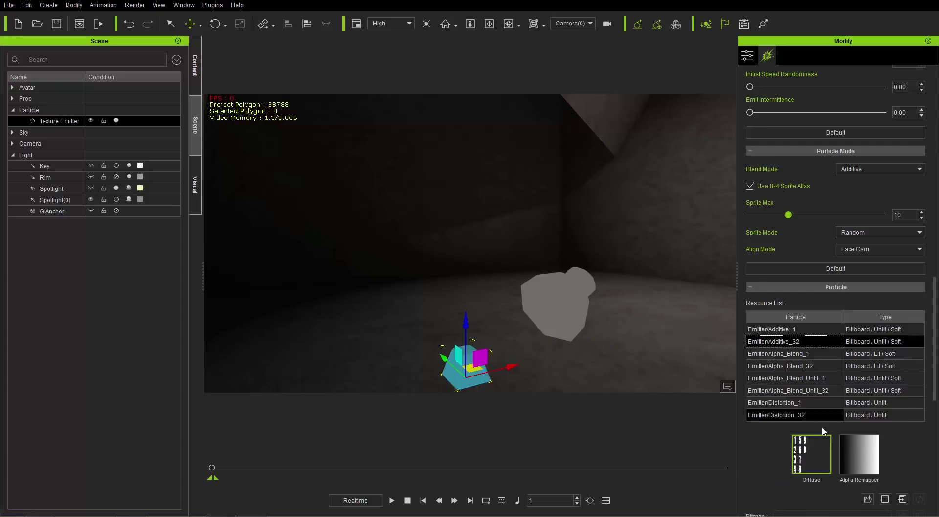
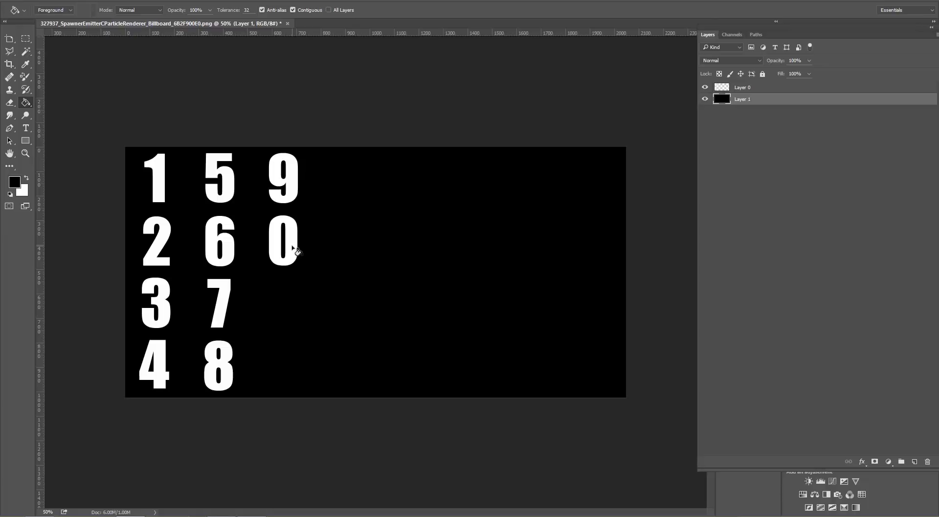
key(alt+Tab)
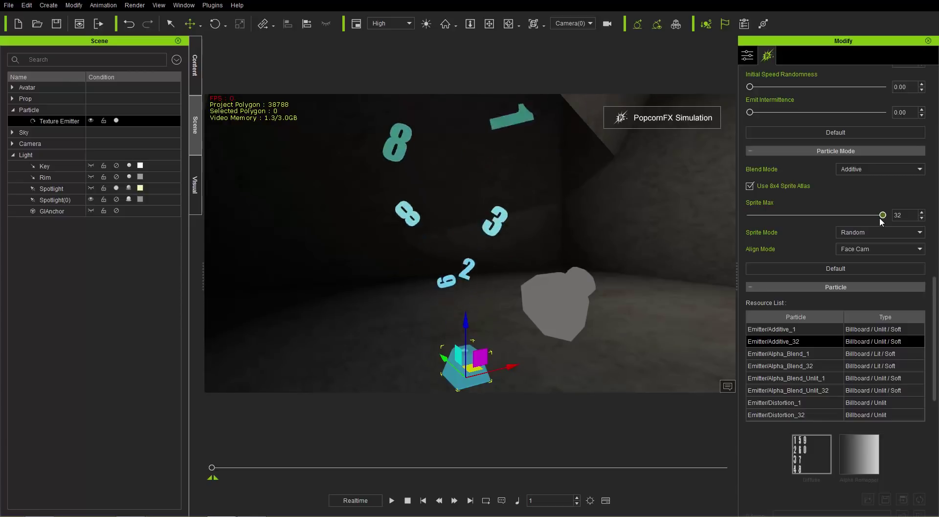
Compare the emitted numbers with Sprite Max at 32 and at 10, leaving it at 10
drag(882, 217, 789, 215)
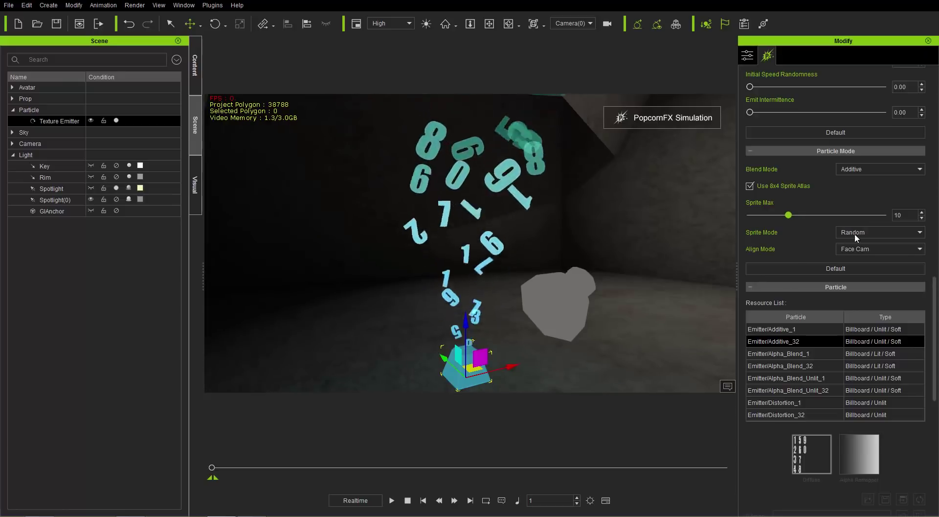
drag(792, 217, 890, 216)
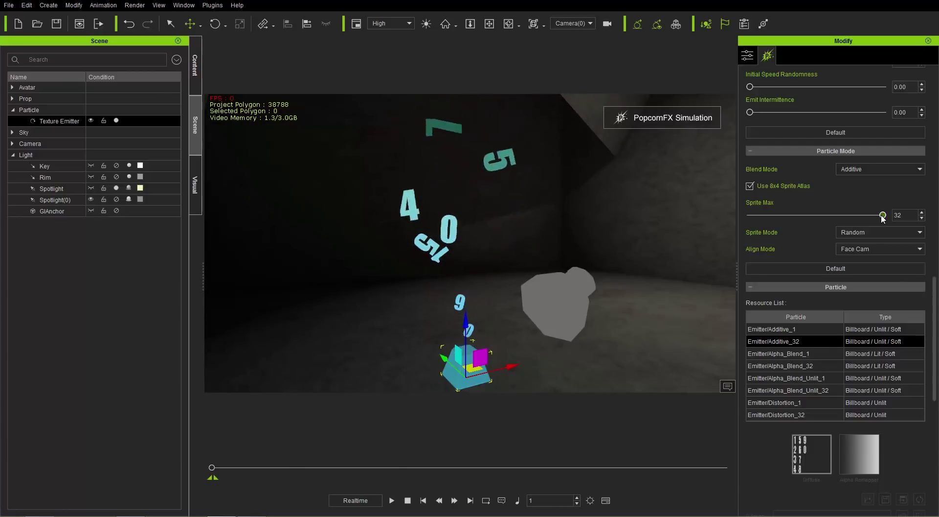
drag(883, 216, 788, 222)
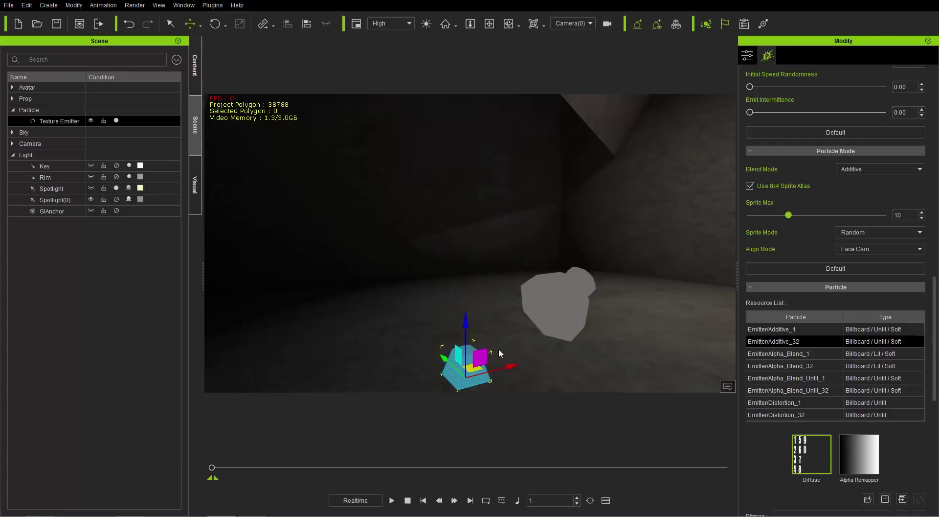
Hide the Spotlight(0) light object and reselect the Texture Emitter
right_drag(505, 351, 596, 319)
middle_drag(637, 324, 620, 320)
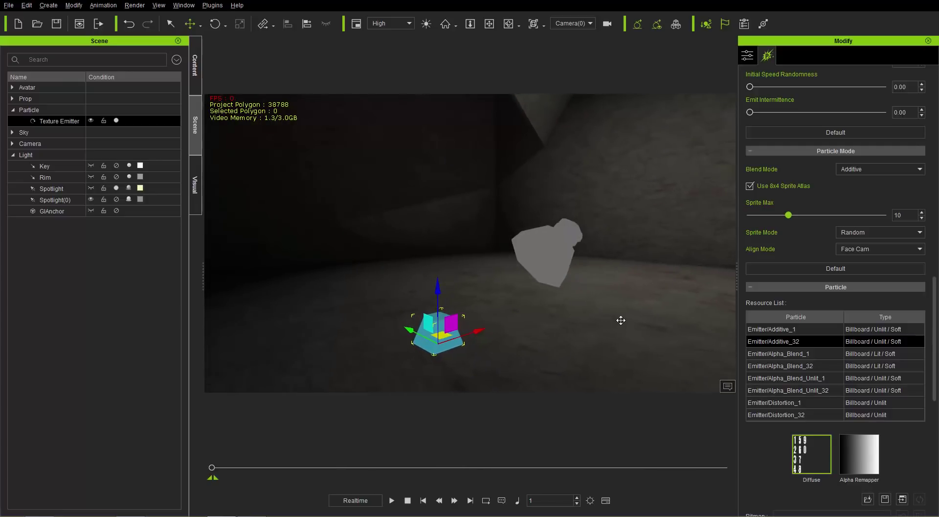
click(93, 200)
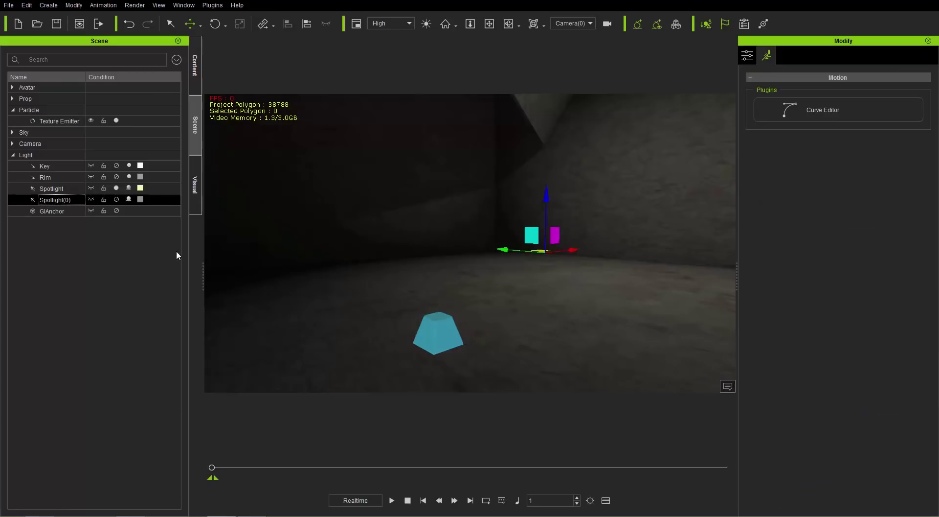
click(442, 342)
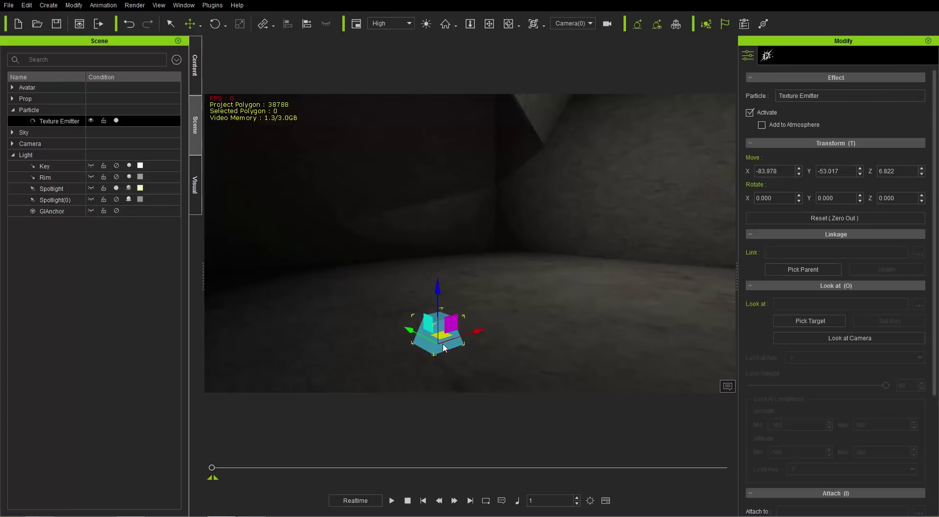
Choose the Random Sprite Elements image for the Emitter/Additive_32 Diffuse texture and open that file in Photoshop for inspection
click(768, 54)
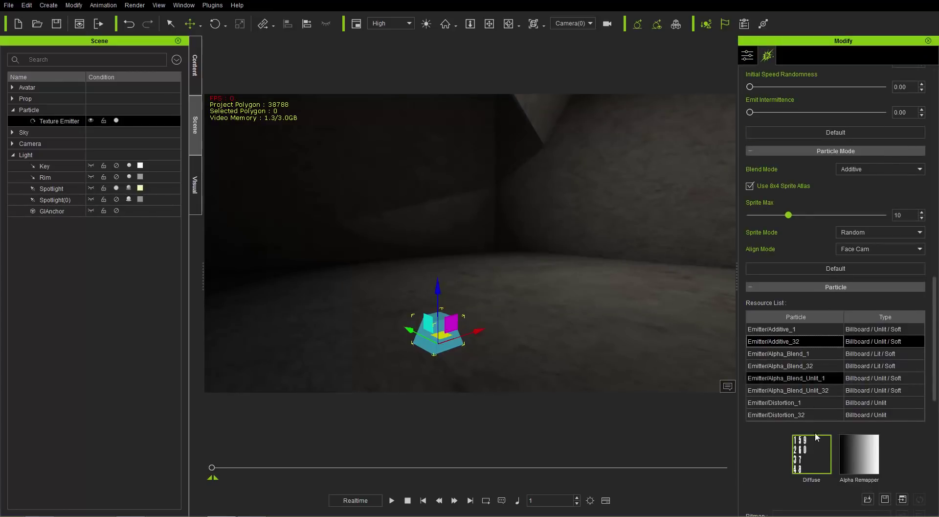
double_click(814, 455)
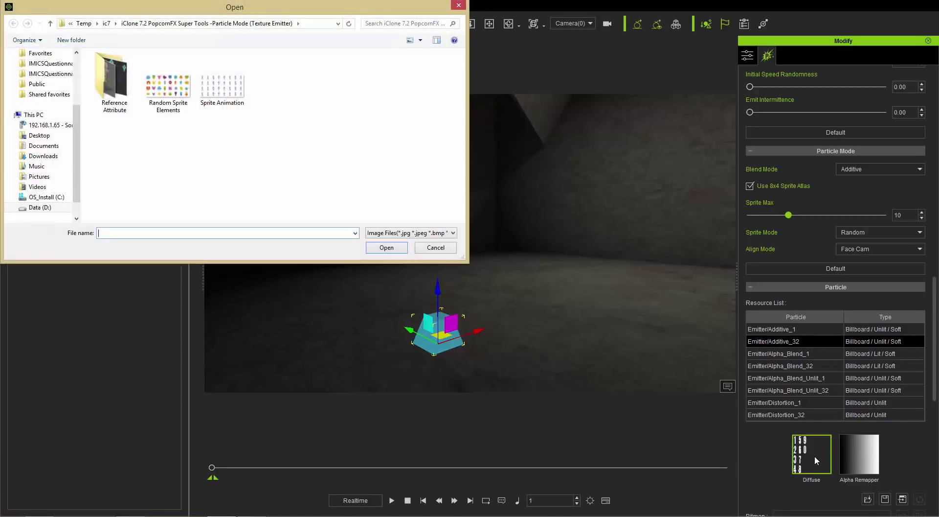
click(175, 94)
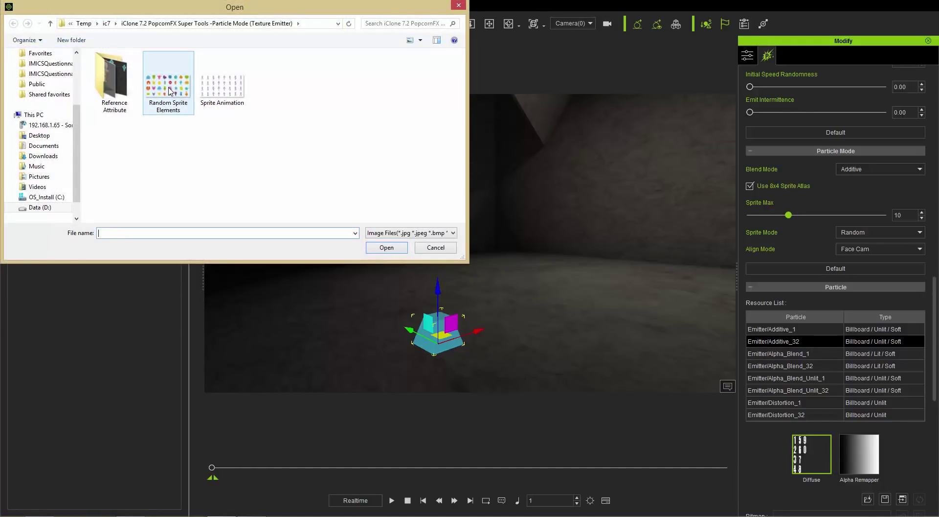
right_click(170, 90)
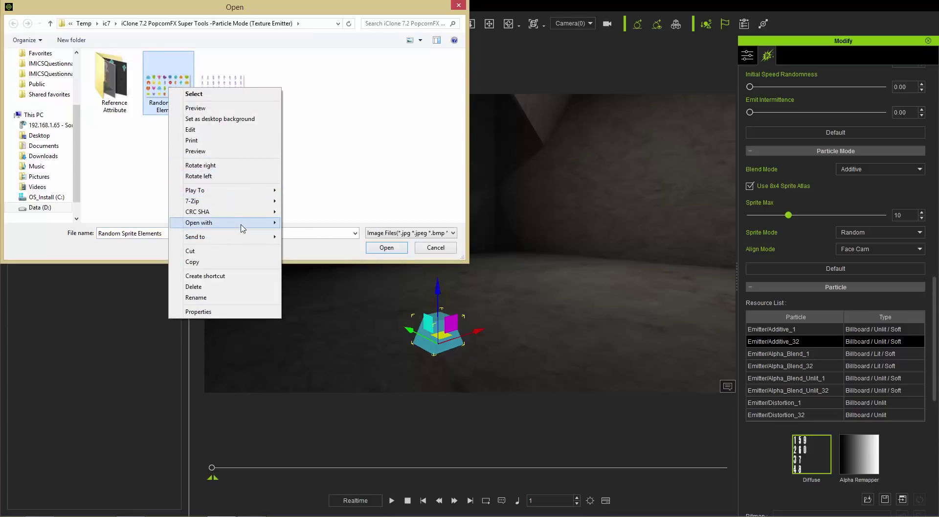
mouse_move(245, 222)
click(320, 276)
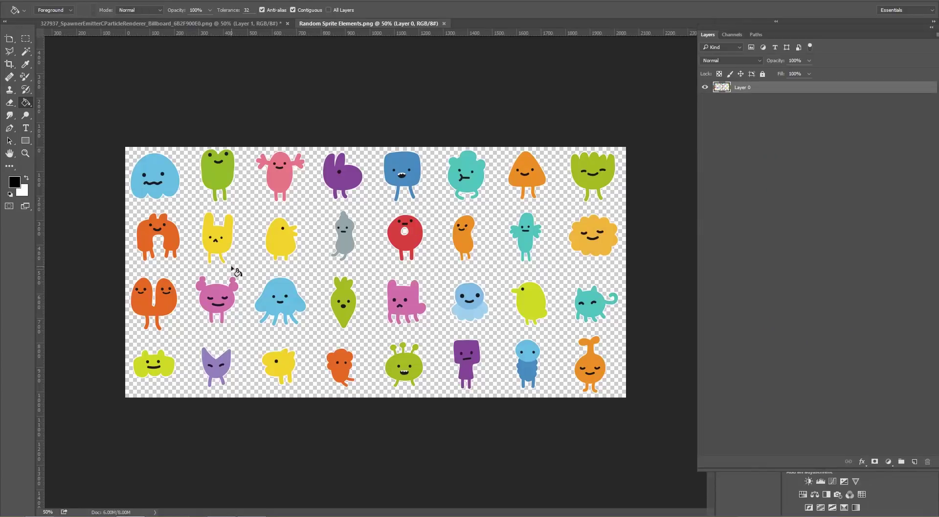
Check the sprite sheet's image size without changing it and return to iClone
key(ctrl+alt+i)
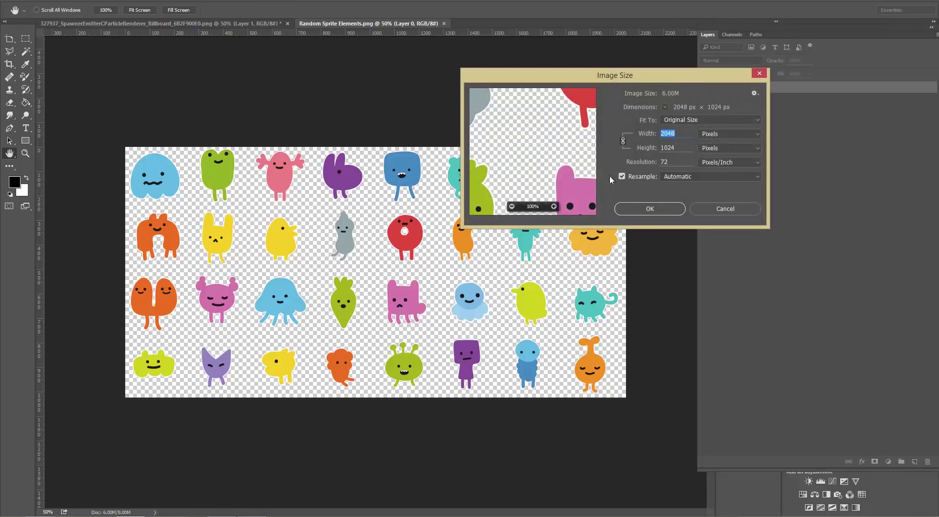
click(717, 210)
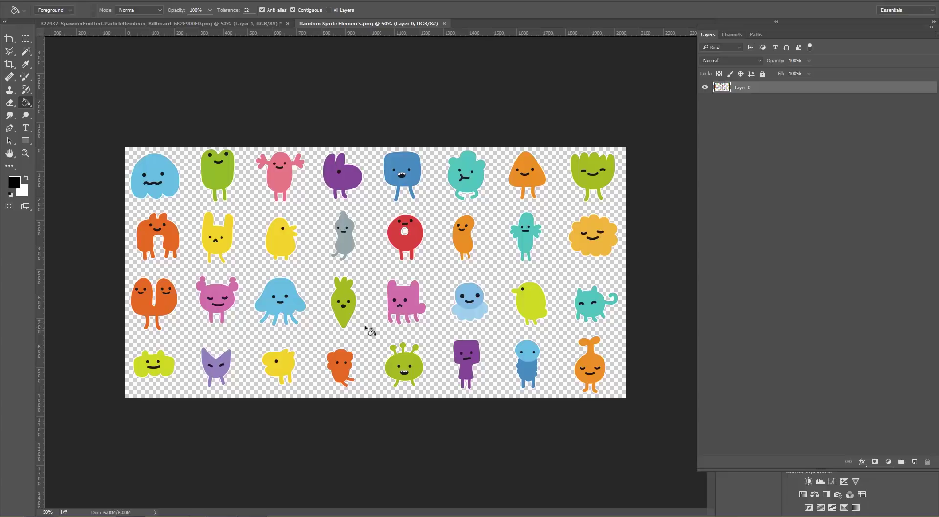
key(alt+Tab)
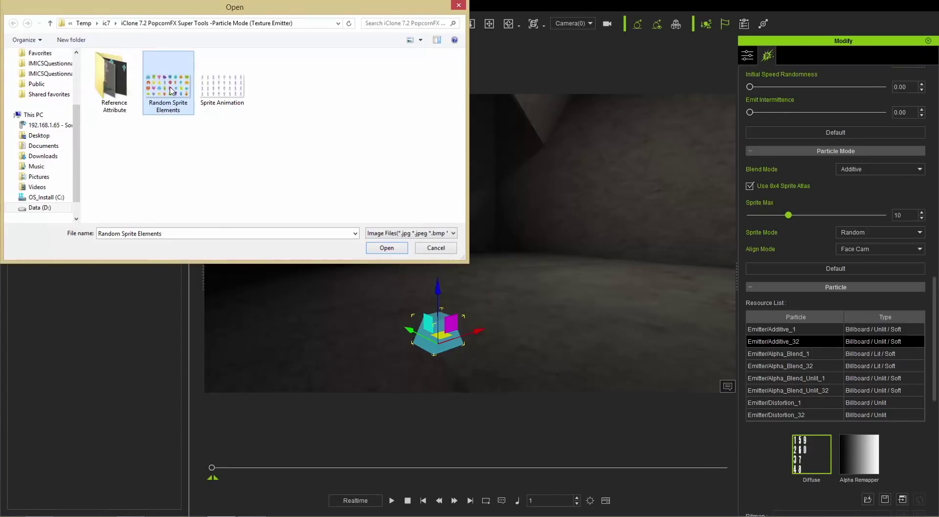
Load Random Sprite Elements as the Diffuse texture of Emitter/Additive_32 and preview the creature particles
click(386, 247)
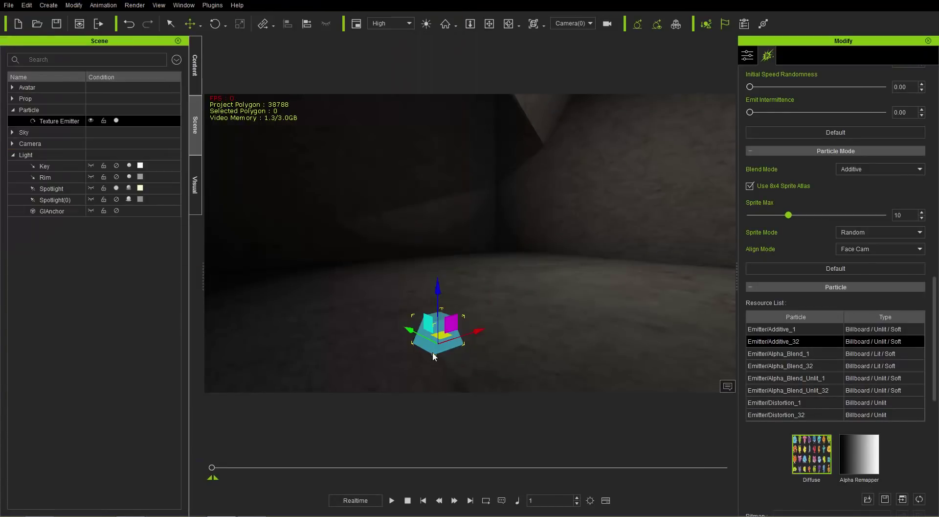
drag(470, 349, 518, 317)
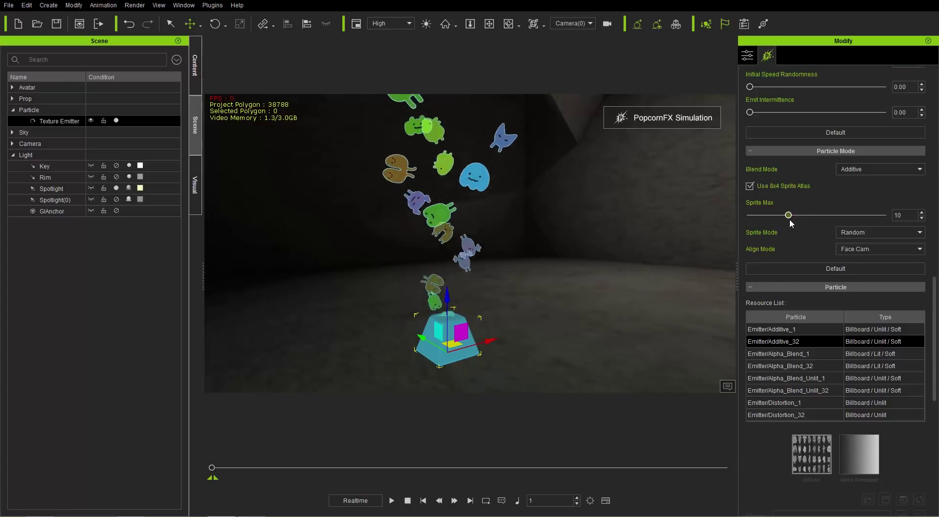
Try Sprite Max at 32, set it to 20, and check the available Sprite Mode options while keeping Random
drag(789, 216, 883, 215)
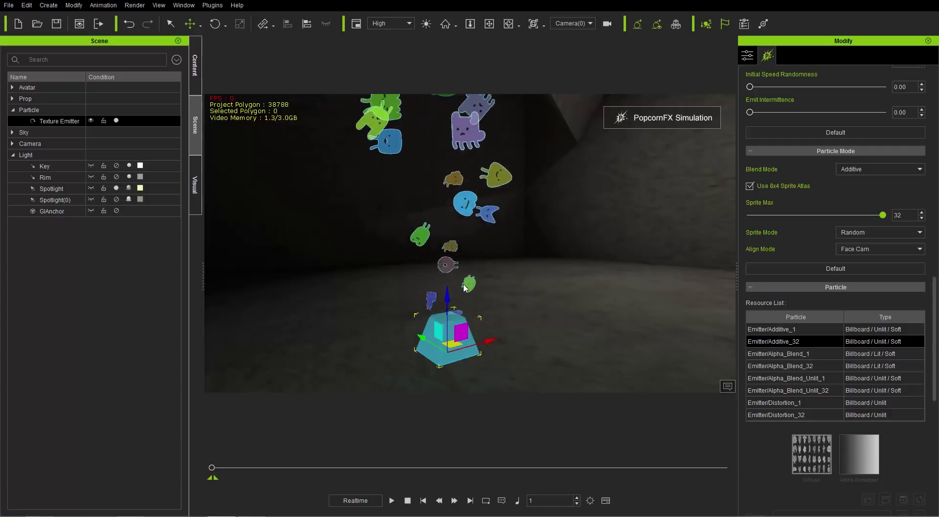
drag(881, 216, 827, 216)
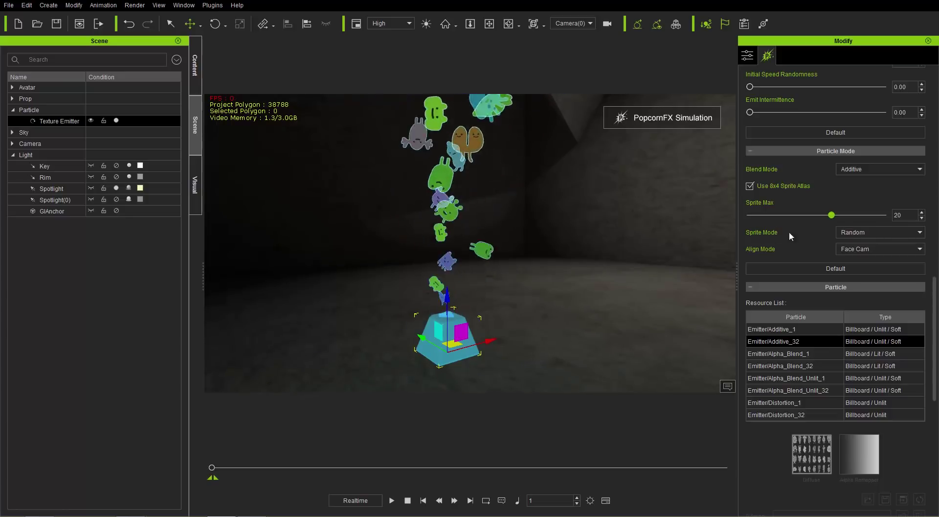
click(848, 233)
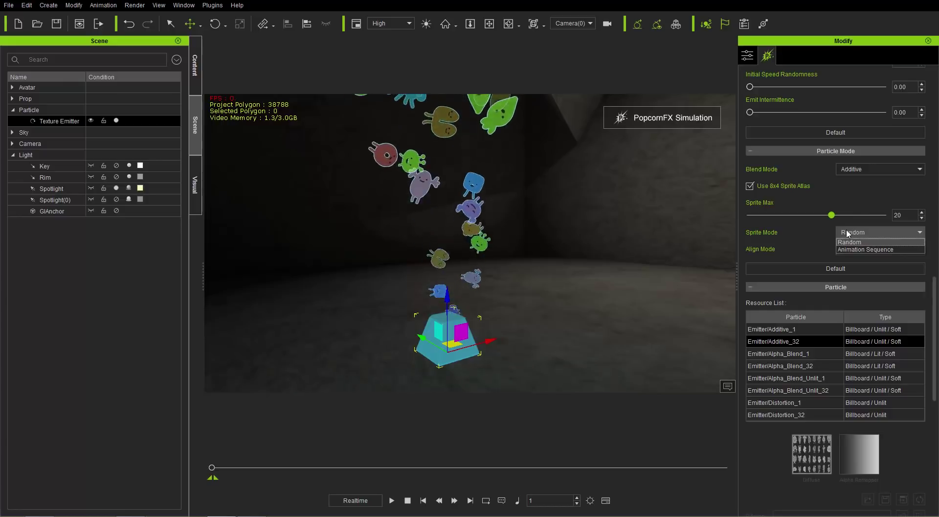
click(867, 189)
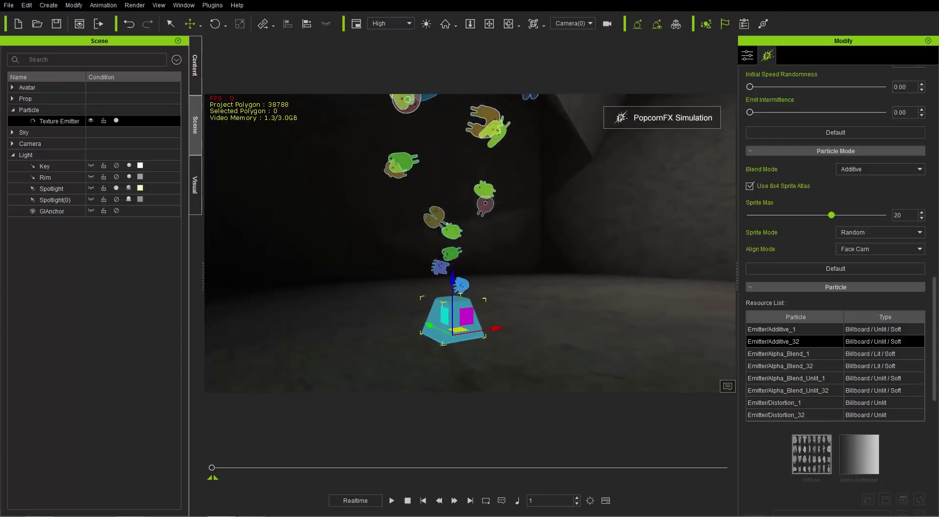
Set the Z gravity in the emitter's Force settings to -2
scroll(836, 245, down, 5)
scroll(837, 428, up, 3)
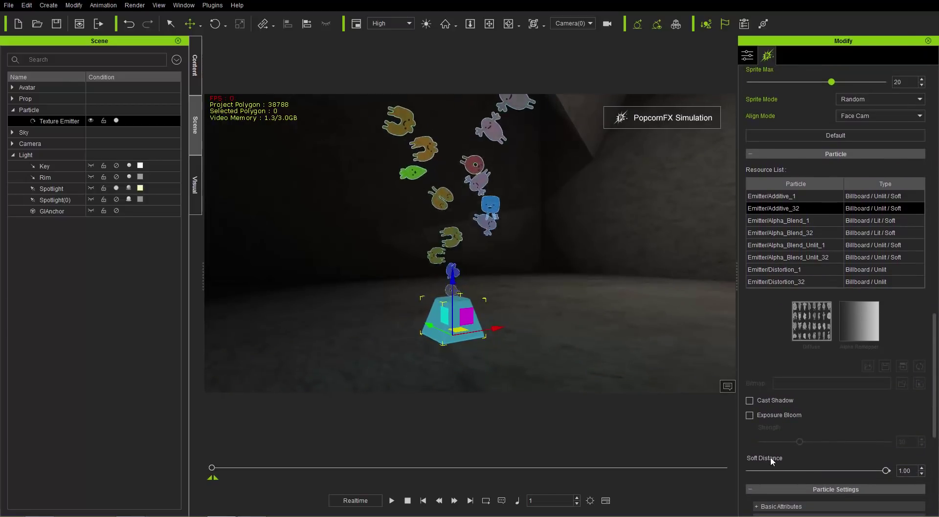
drag(936, 411, 928, 460)
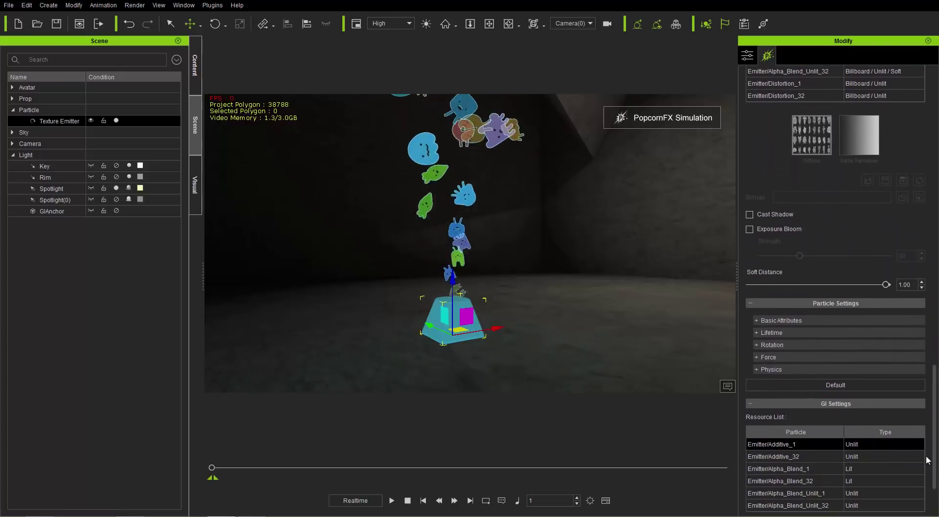
click(798, 359)
drag(936, 384, 936, 409)
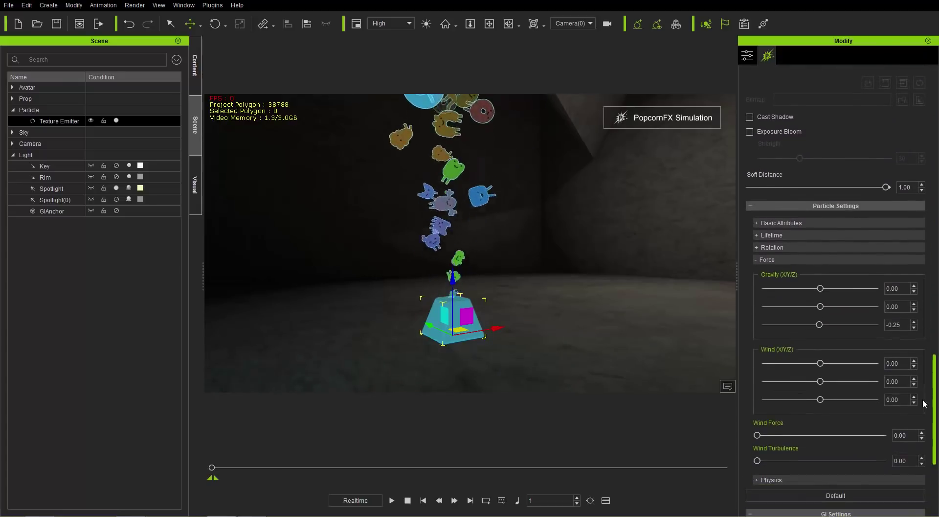
key(Return)
text(-2)
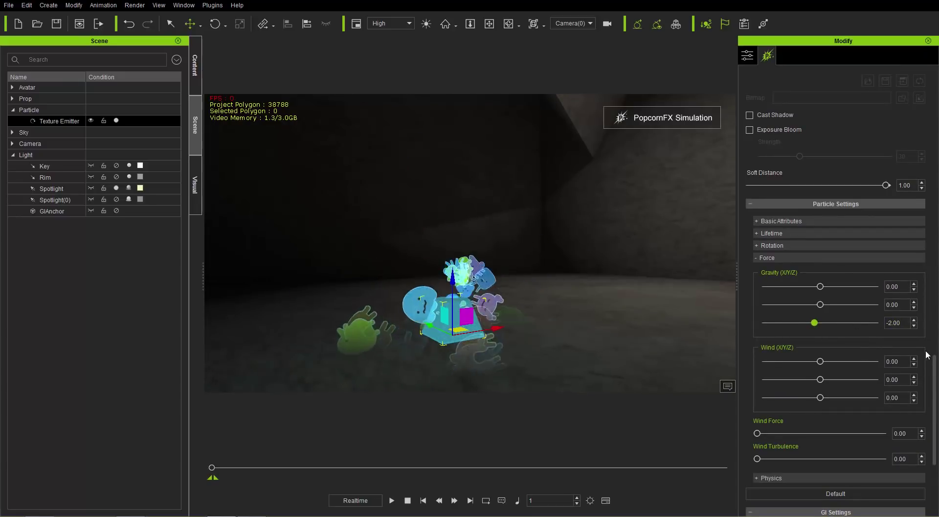
Raise the emitter's Initial Speed to about 1.64
scroll(928, 348, up, 8)
scroll(826, 235, up, 6)
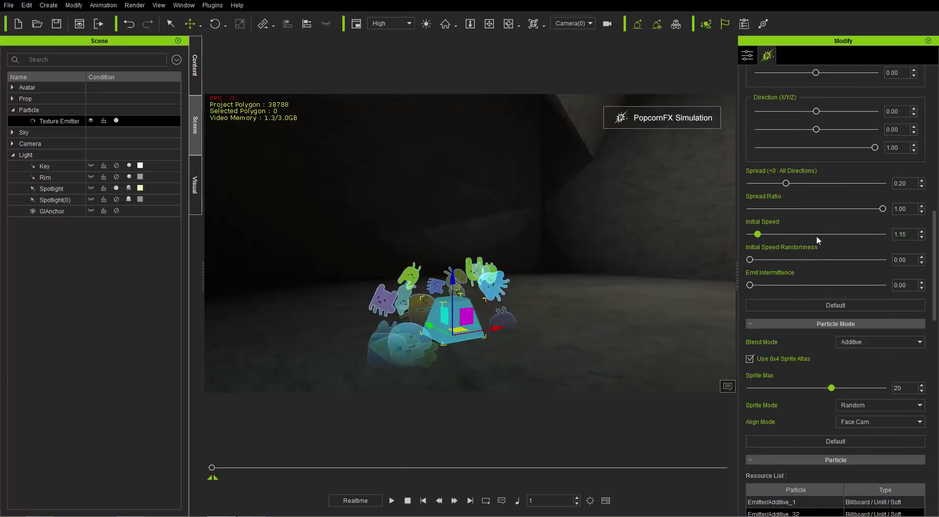
drag(757, 234, 761, 234)
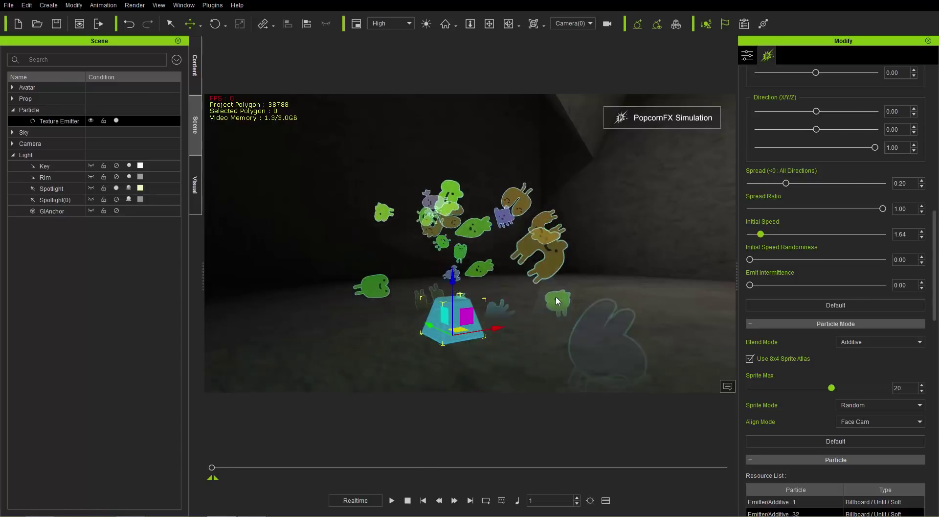
Set the particles' Start Width and Start Height to 10 in the Lifetime settings
scroll(836, 294, down, 1)
scroll(835, 293, down, 6)
scroll(903, 368, down, 3)
click(780, 332)
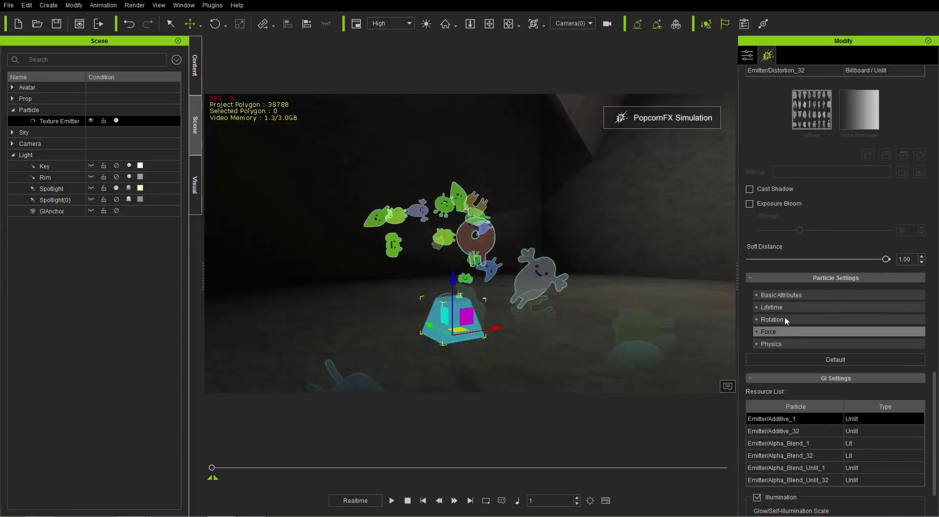
click(785, 308)
scroll(936, 425, down, 3)
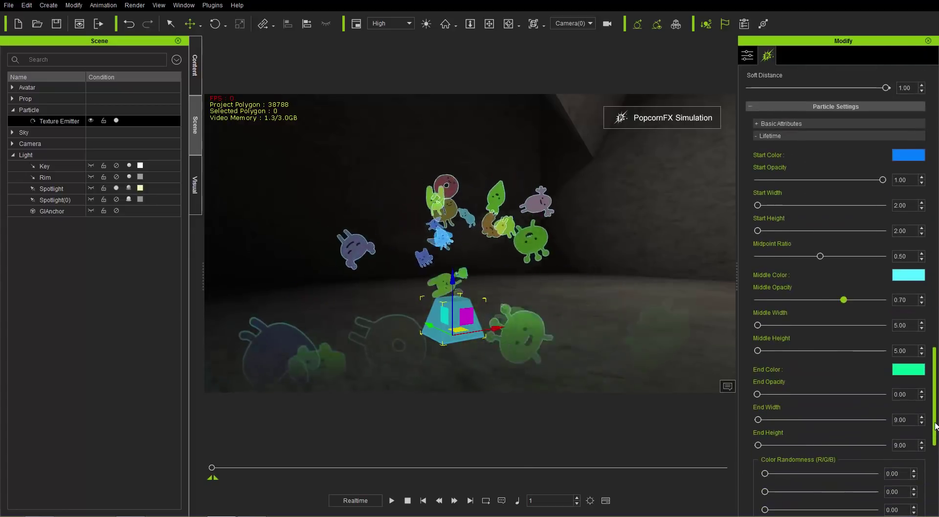
drag(913, 205, 875, 207)
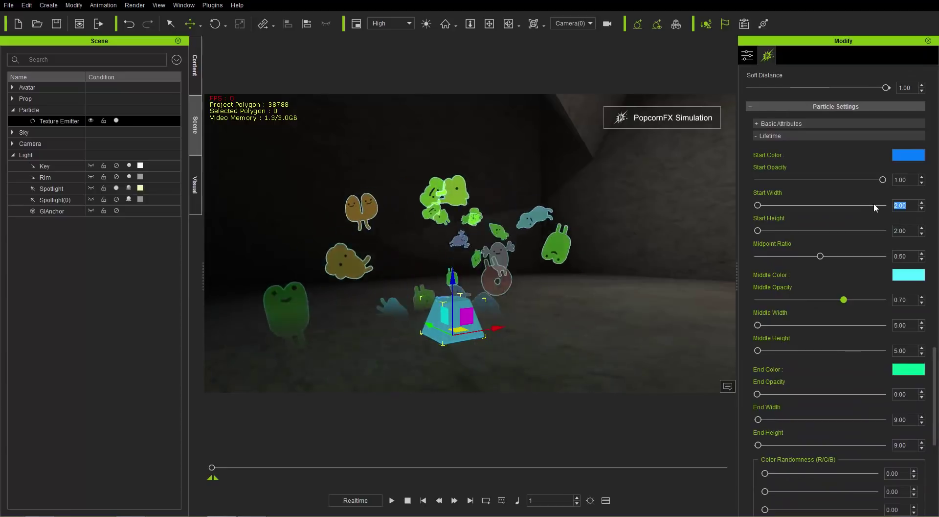
text(10)
key(Return)
text(10)
key(Return)
Set the middle and end widths and heights to 10, and the Middle and End Opacity to 1
drag(893, 326, 914, 327)
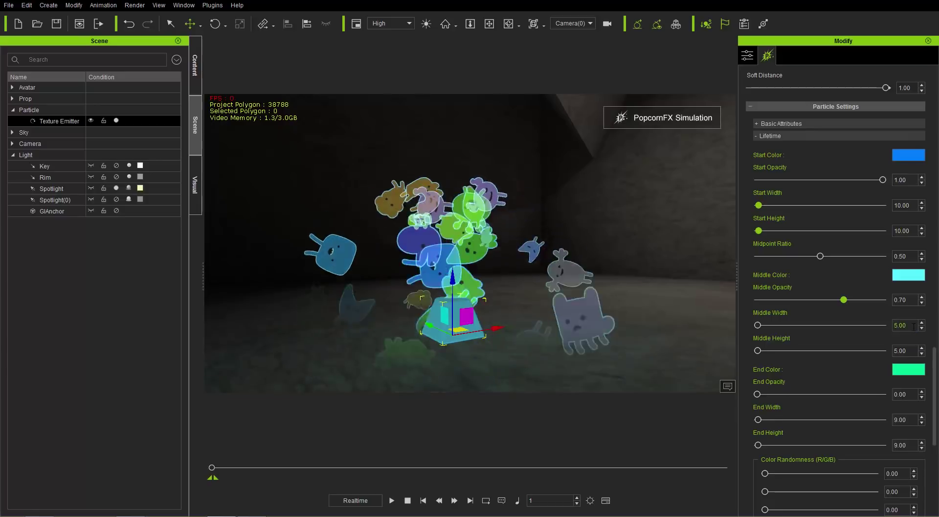
text(10)
key(Return)
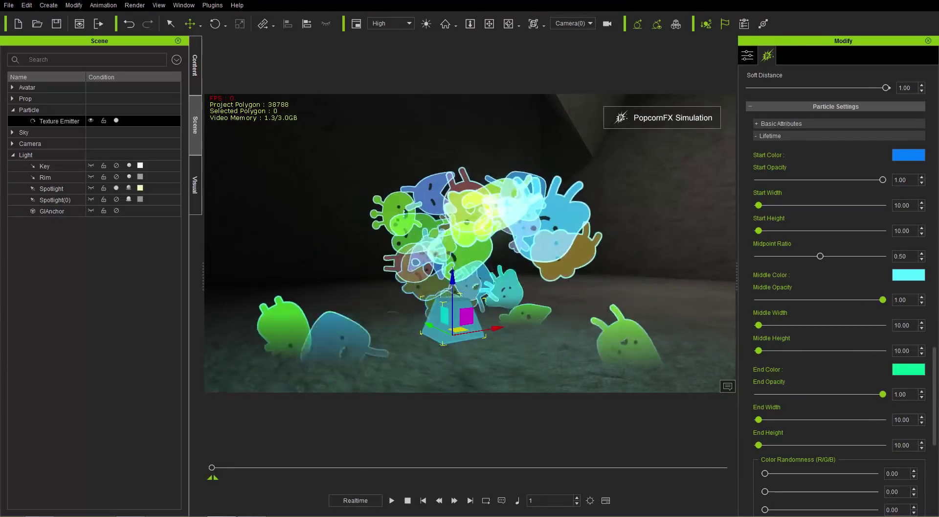
Set the emitter's Emit Rate to 5 and view the emitted creatures
scroll(832, 294, up, 1)
scroll(912, 277, up, 10)
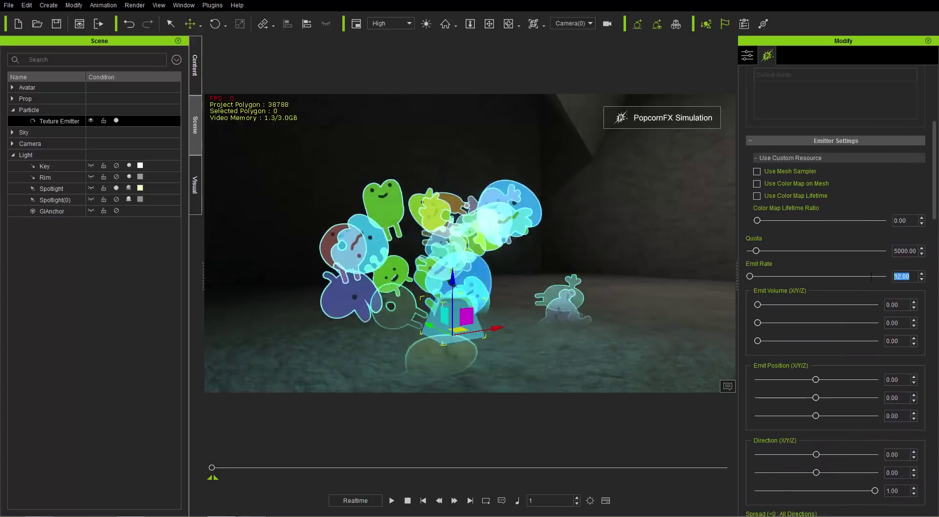
text(5)
key(Return)
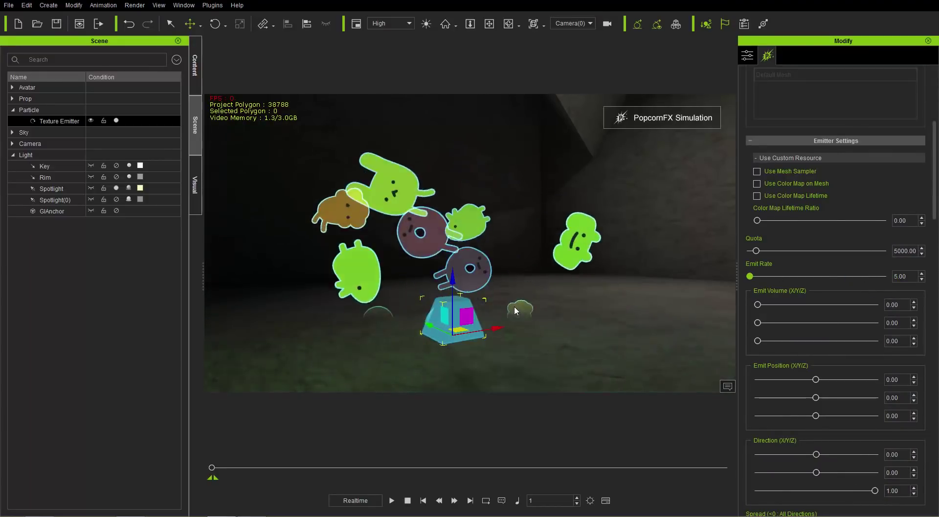
drag(474, 316, 468, 293)
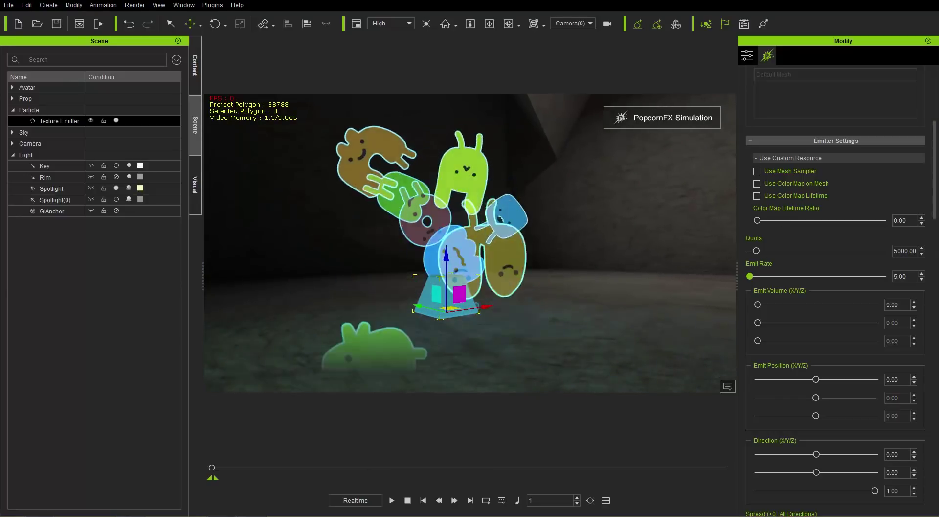
Set Life Min and Life Max to 5 seconds in the particles' Basic Attributes
scroll(837, 293, down, 15)
scroll(796, 283, down, 8)
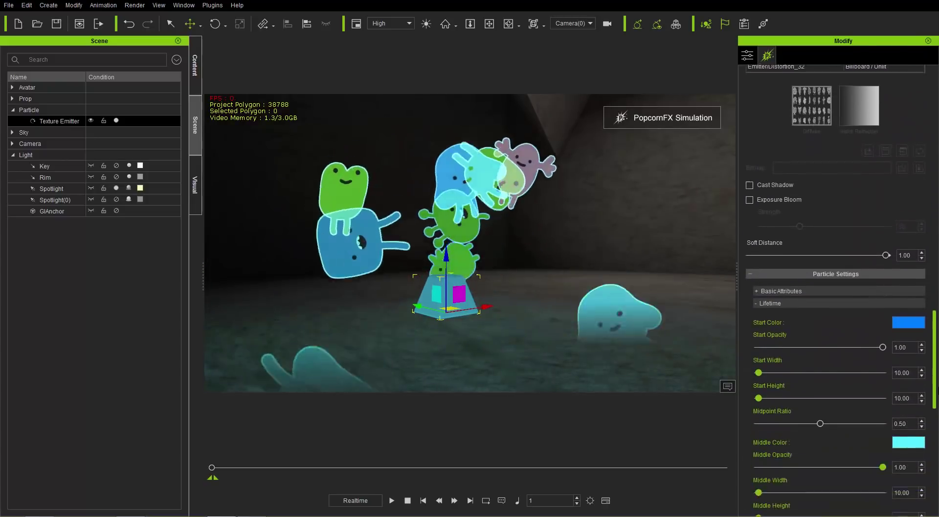
click(788, 272)
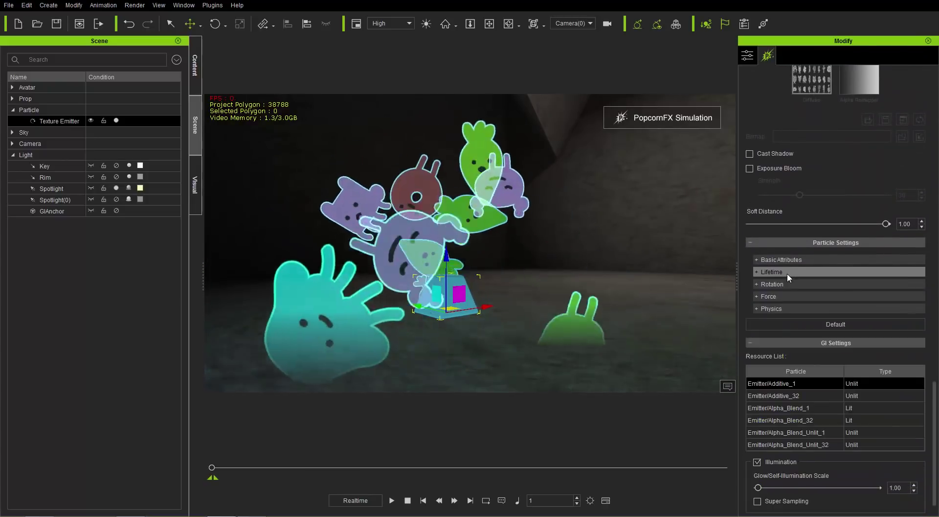
click(788, 259)
double_click(913, 309)
text(5)
key(Tab)
text(5)
key(Return)
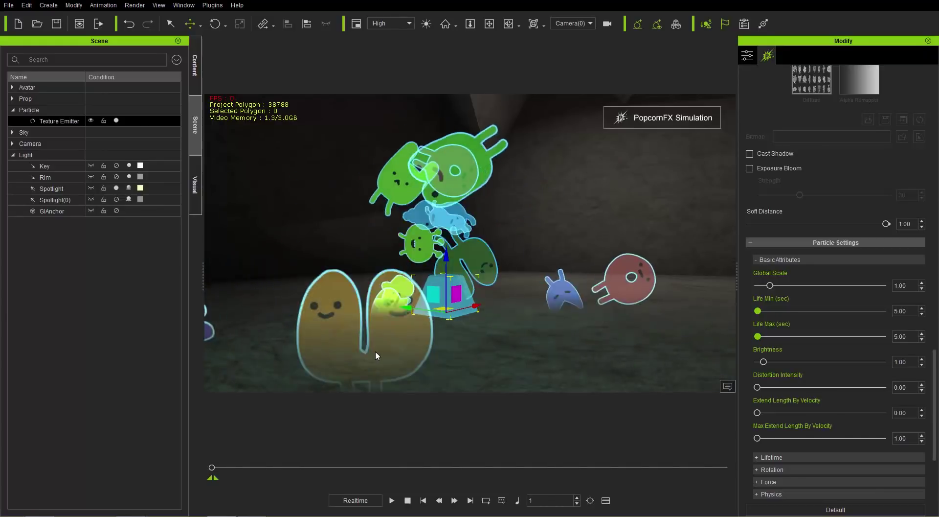
Try Soft Distance at 0 to compare how particles meet the floor, and set it back to 1
scroll(937, 377, up, 5)
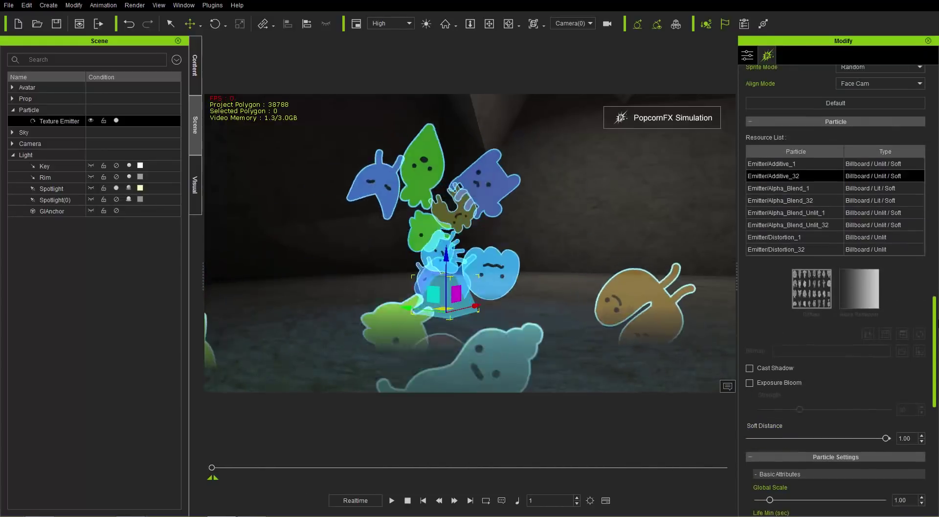
scroll(870, 455, down, 1)
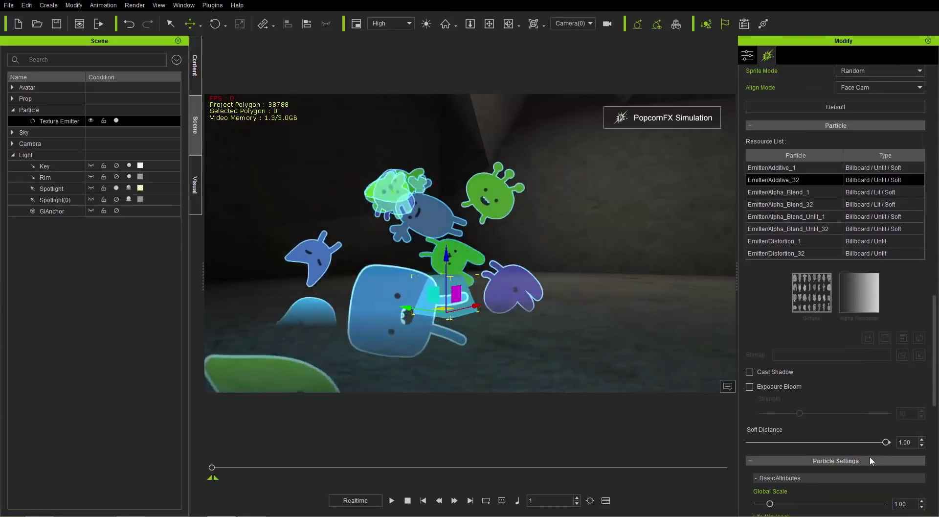
drag(864, 441, 723, 450)
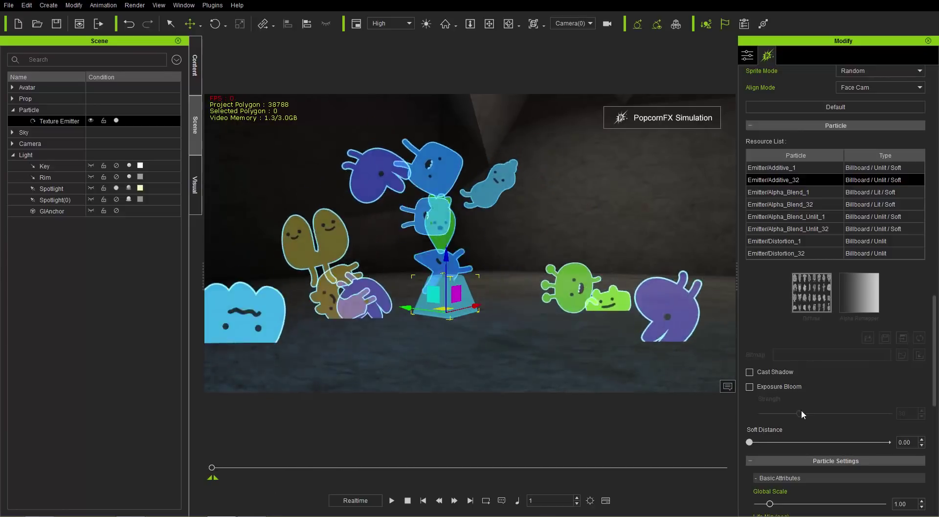
drag(749, 442, 892, 433)
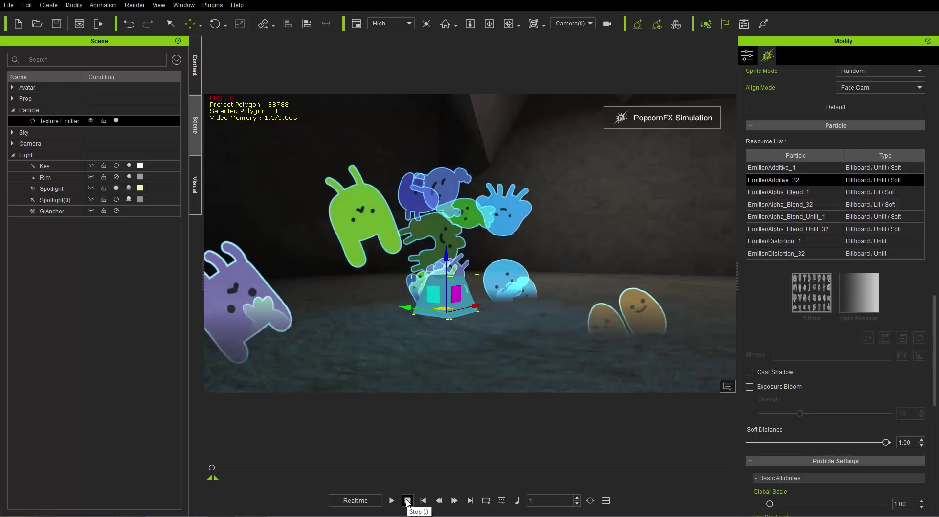
Check the available Sprite Mode options while keeping Random
scroll(832, 342, up, 5)
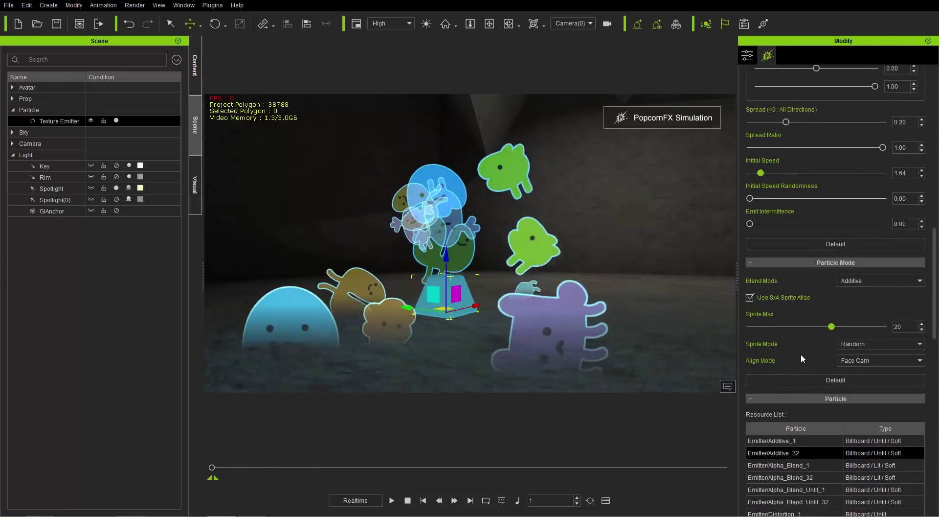
click(861, 342)
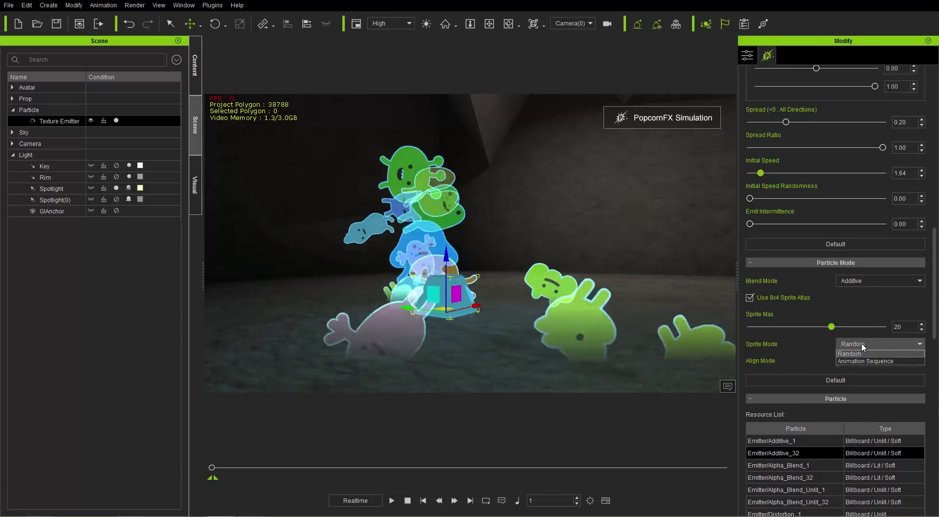
click(818, 340)
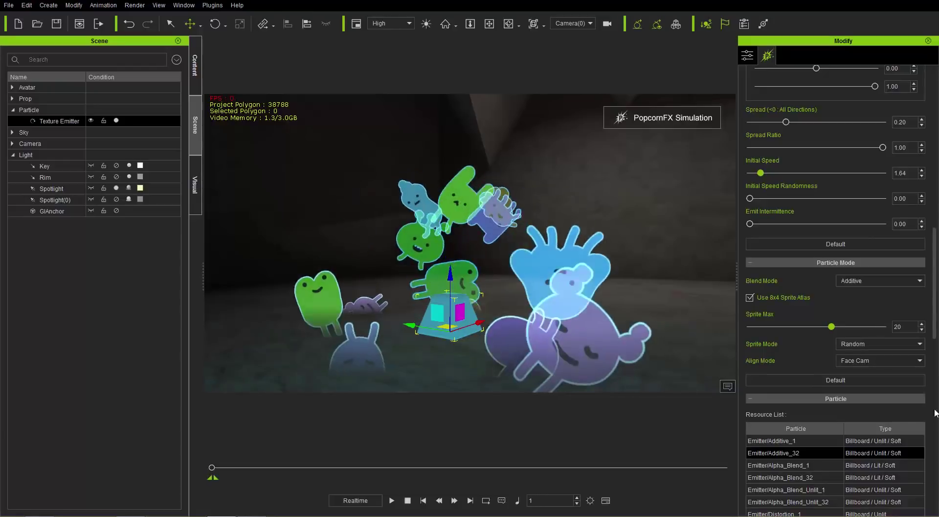
Lower the emitter's Emit Rate to 1
scroll(837, 294, up, 5)
scroll(837, 294, up, 3)
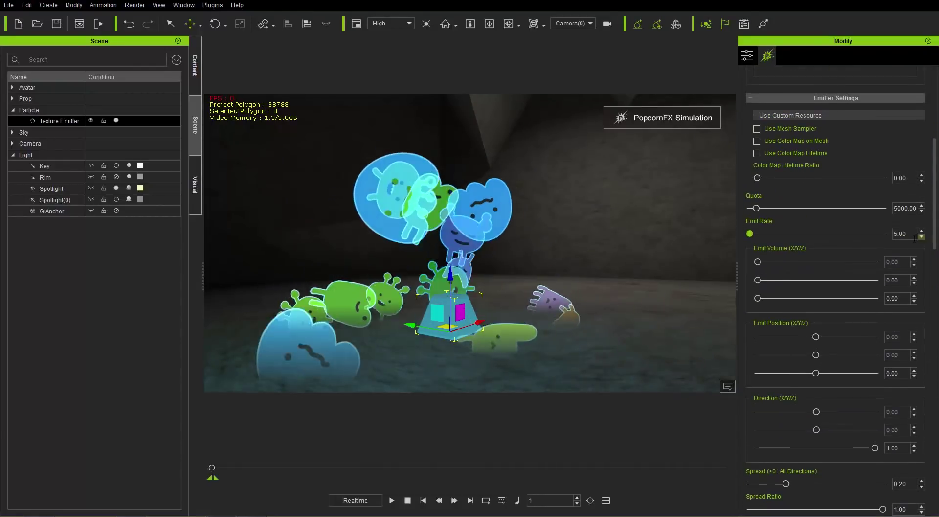
drag(909, 234, 879, 236)
text(1)
key(Return)
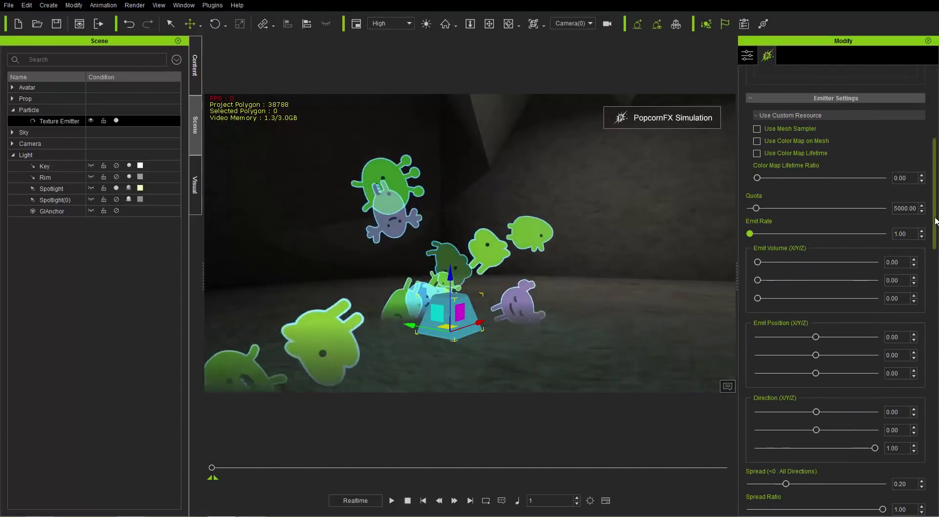
Set Emit Position Z to 55, and set Direction Z, Spread, Spread Ratio and Initial Speed to 0
scroll(936, 262, down, 5)
scroll(908, 270, down, 1)
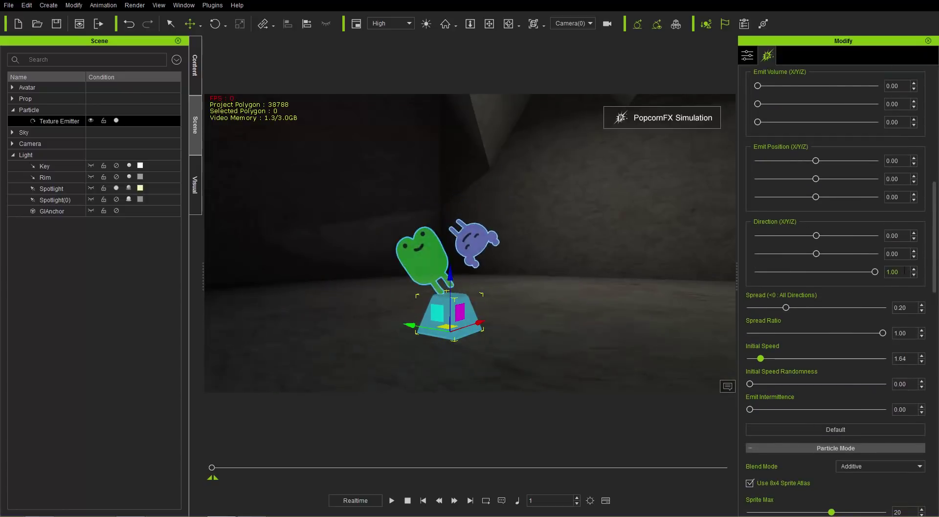
text(0)
key(Return)
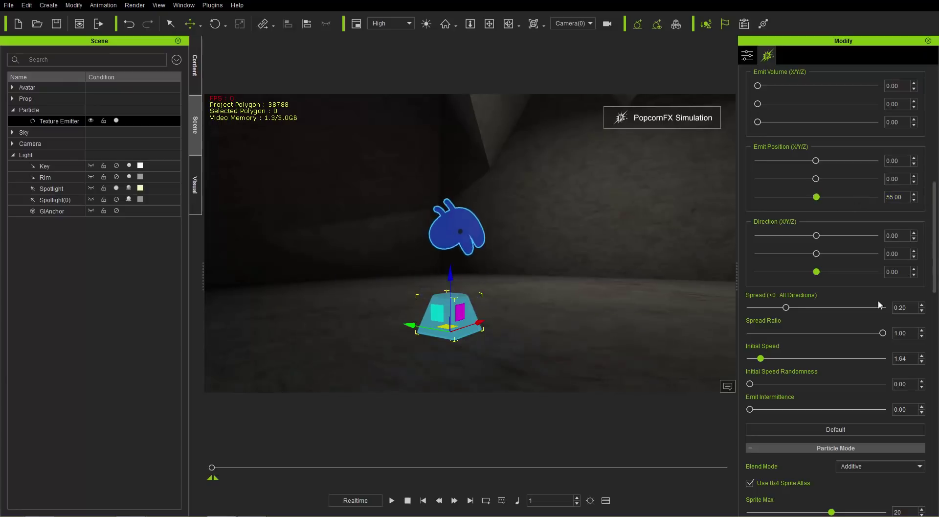
text(0)
key(Return)
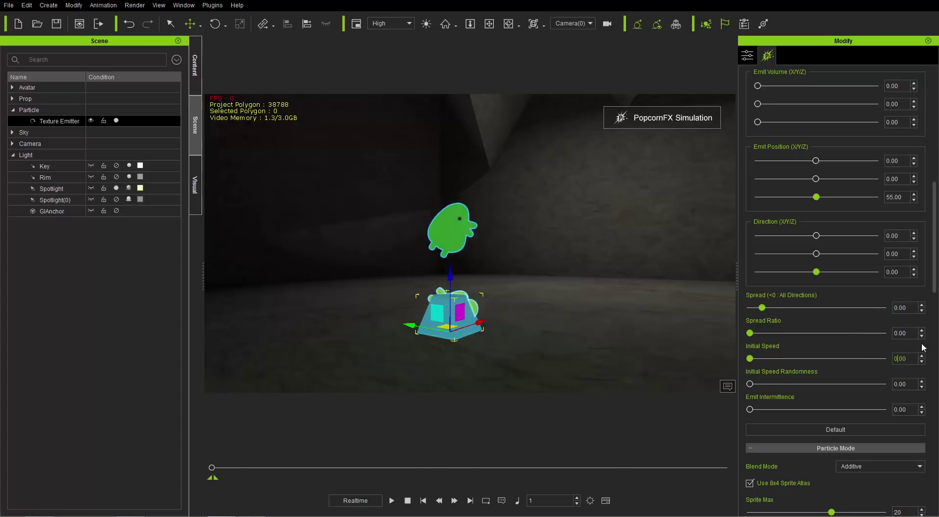
Set Life Min and Life Max to 1 second, and Rotate Initial Angle Max and Angular Velocity Min to 0
drag(935, 264, 938, 449)
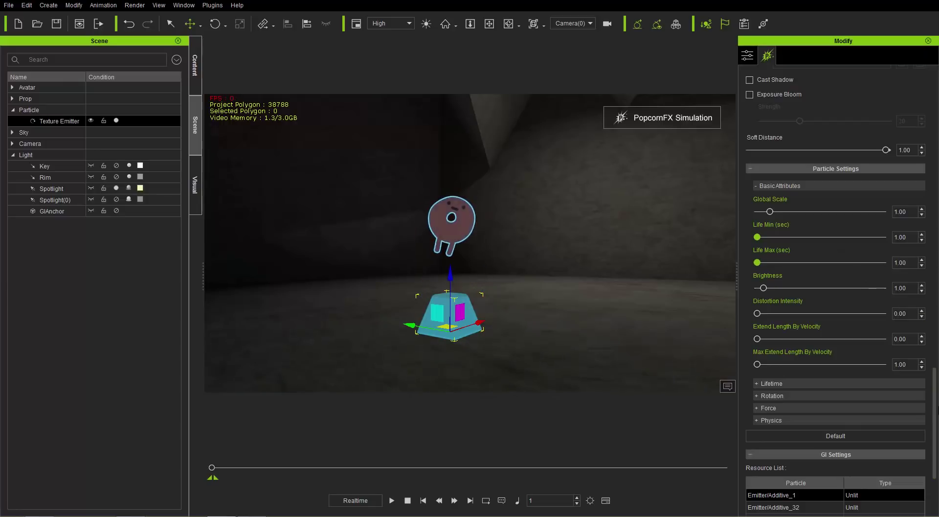
click(780, 398)
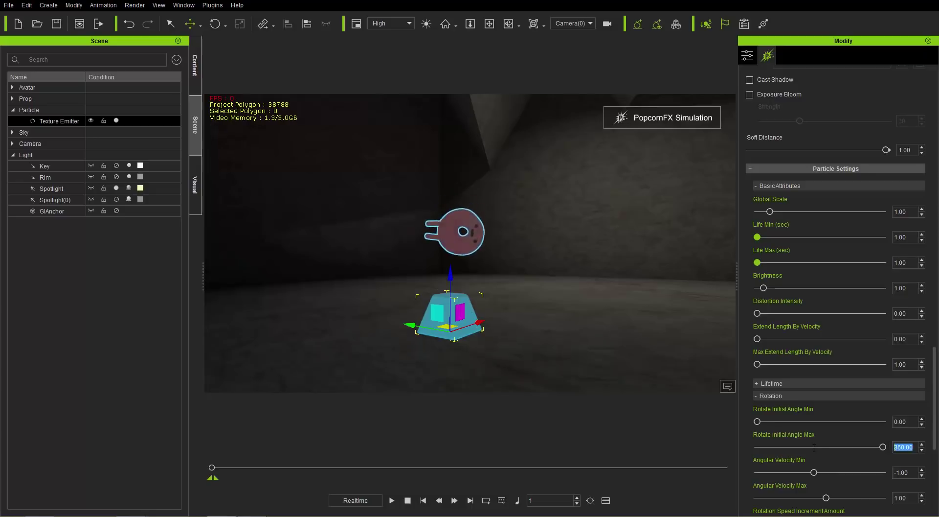
drag(936, 431, 936, 449)
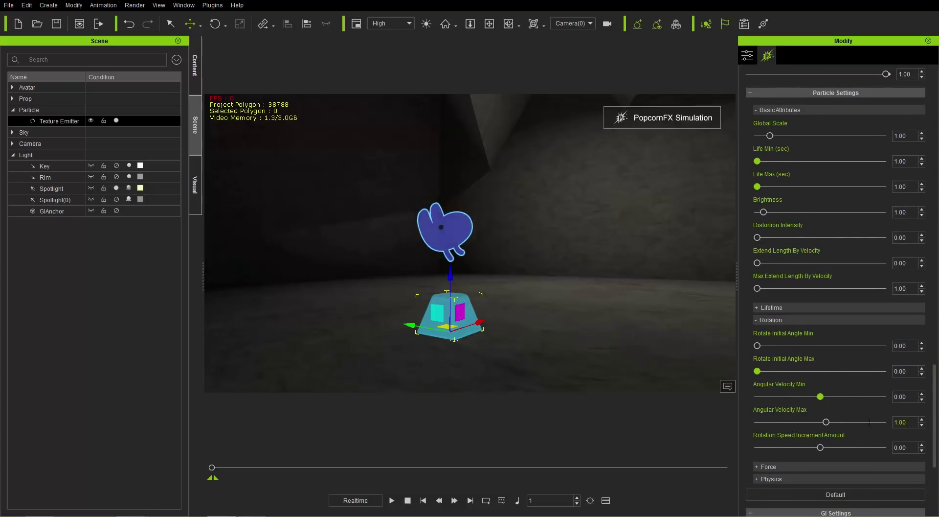
click(808, 321)
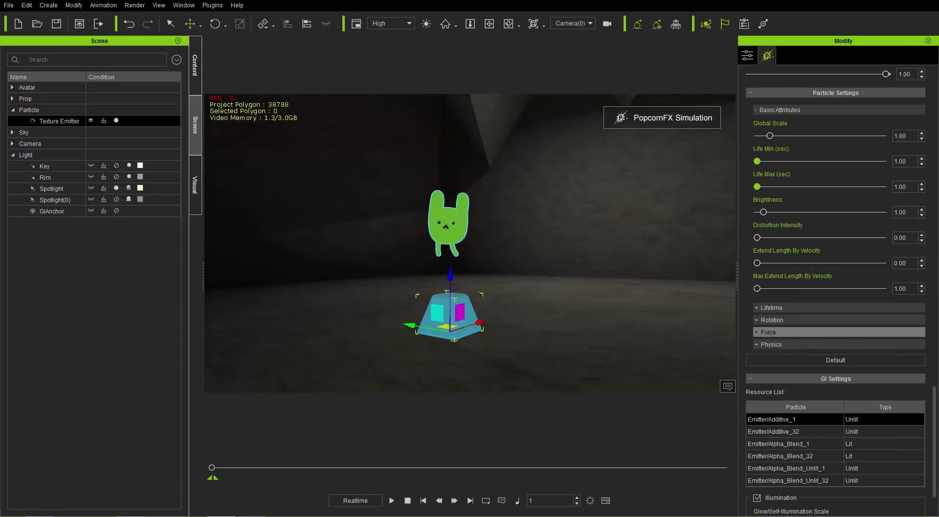
Set the Z gravity in the Force settings to 0
click(789, 332)
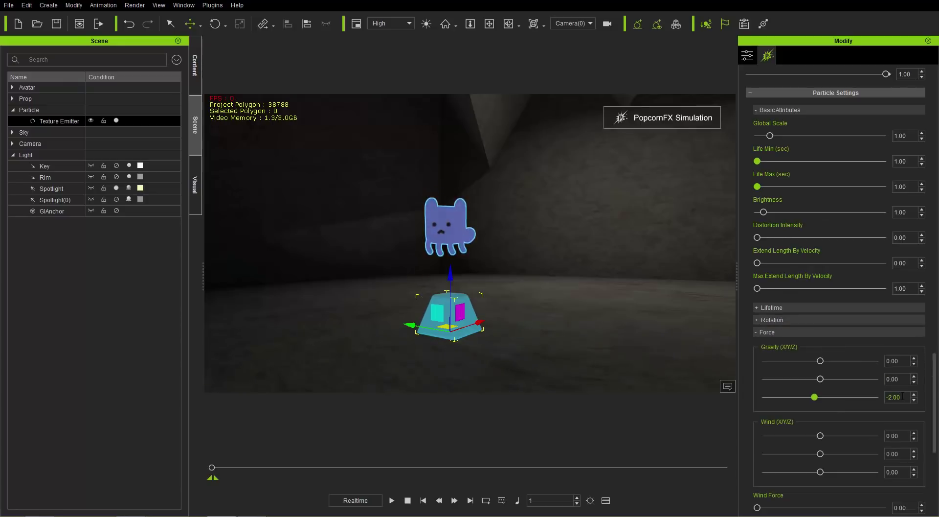
text(0)
key(Return)
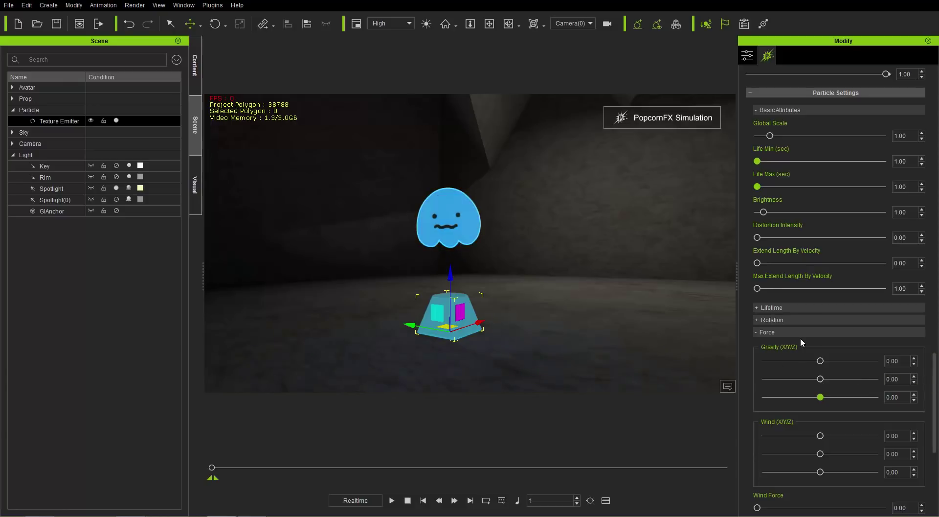
click(785, 331)
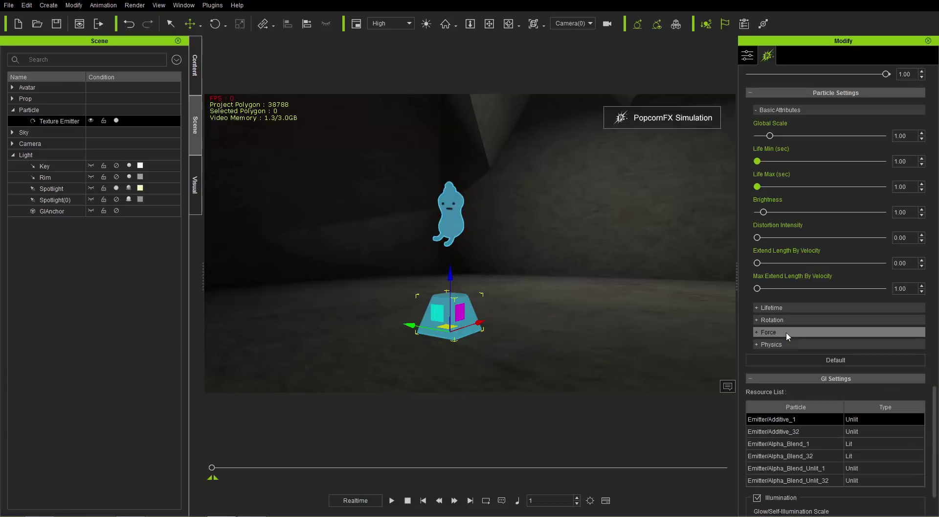
Review the particles' Lifetime opacity, width and height settings for the start, middle and end stages
click(786, 308)
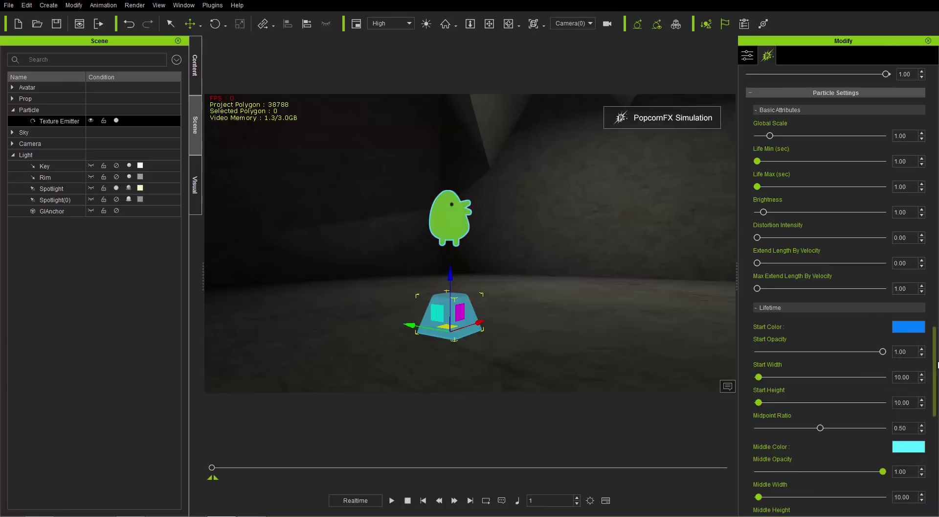
scroll(936, 364, down, 3)
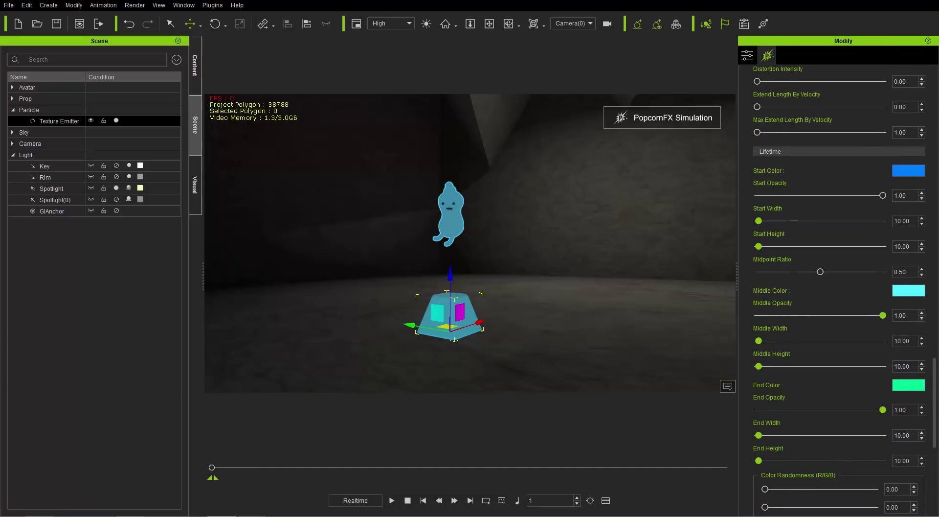
scroll(937, 396, up, 15)
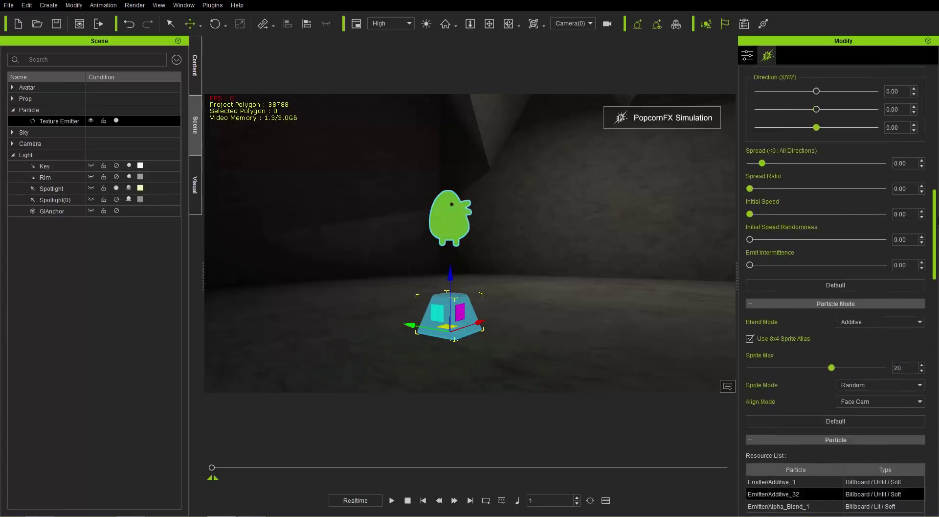
Set the Emit Rate in the Emitter Settings to 0.5
scroll(835, 283, up, 3)
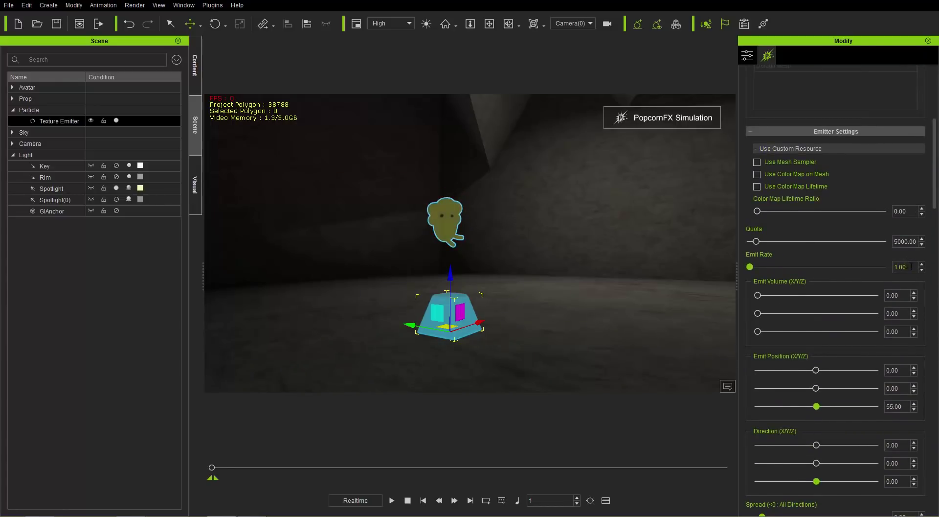
text(.5)
key(Return)
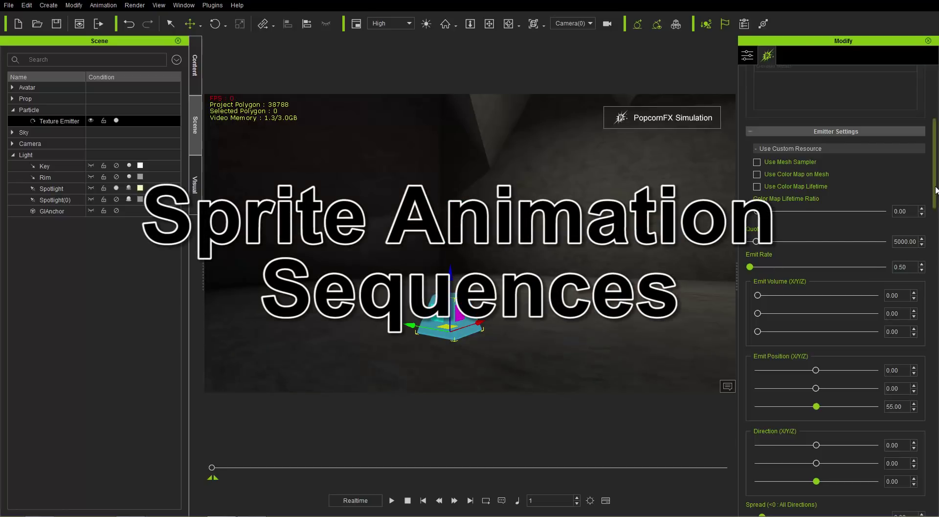
Change the Sprite Mode in the Particle Mode settings to Animation Sequence
scroll(936, 190, down, 7)
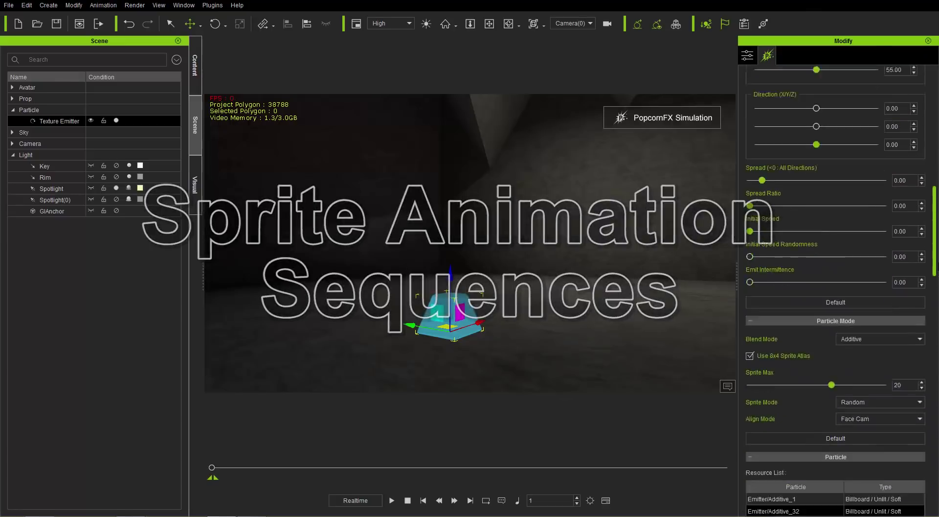
scroll(935, 190, down, 7)
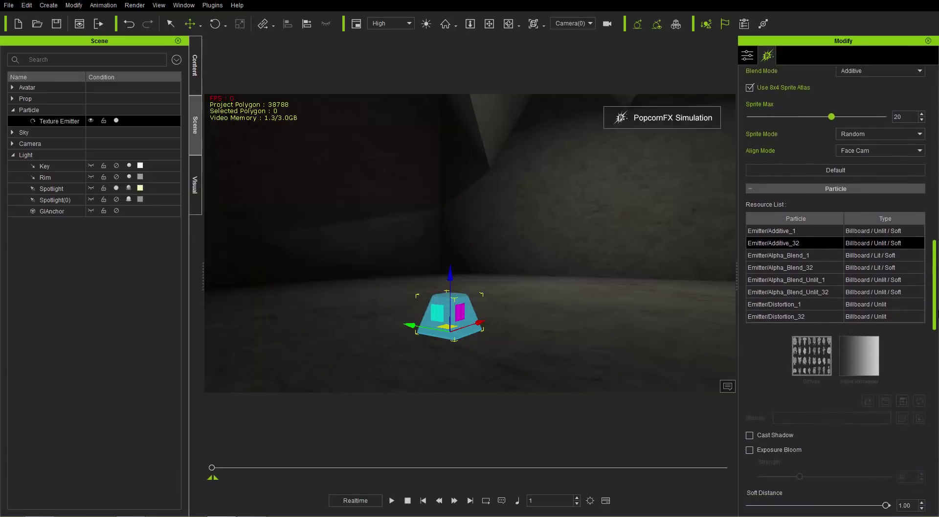
scroll(836, 289, down, 1)
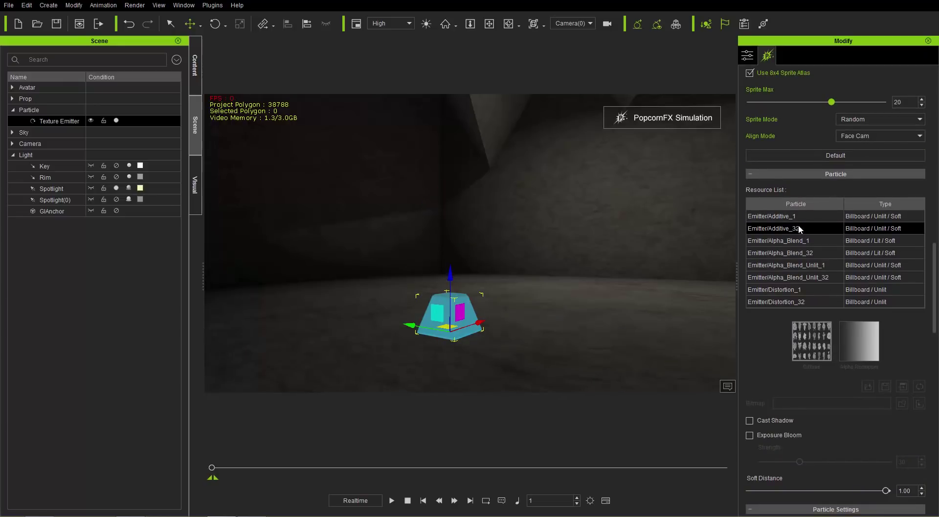
click(868, 121)
drag(465, 282, 500, 301)
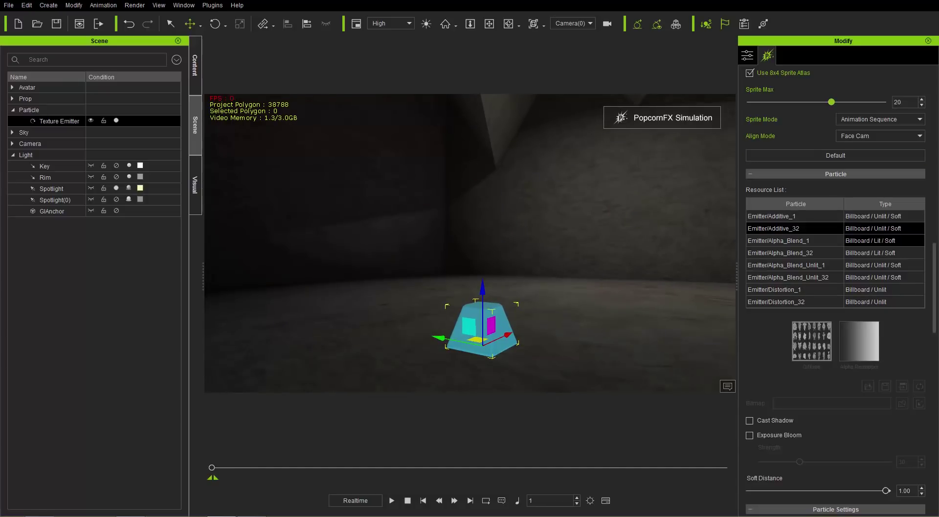
Set Life Min and Life Max to 5 seconds, and lower Sprite Max to 8
drag(937, 274, 937, 365)
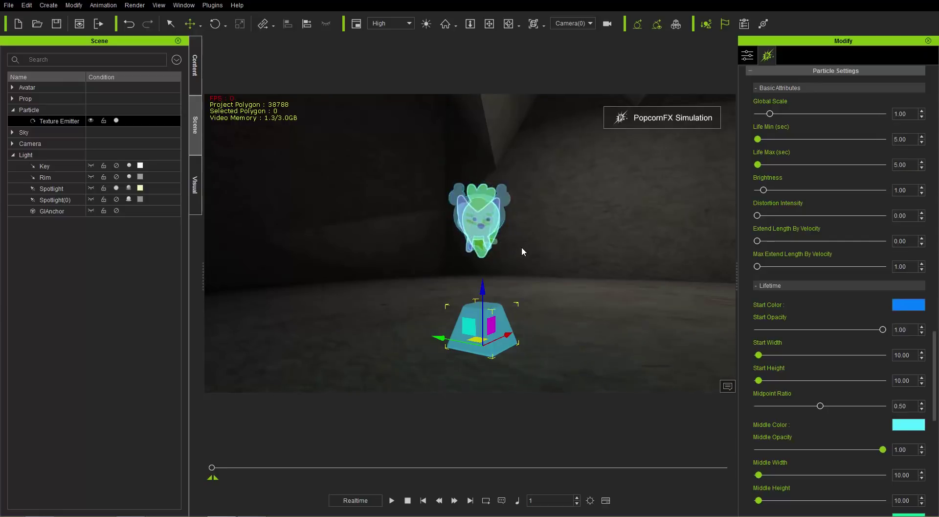
drag(935, 376, 935, 261)
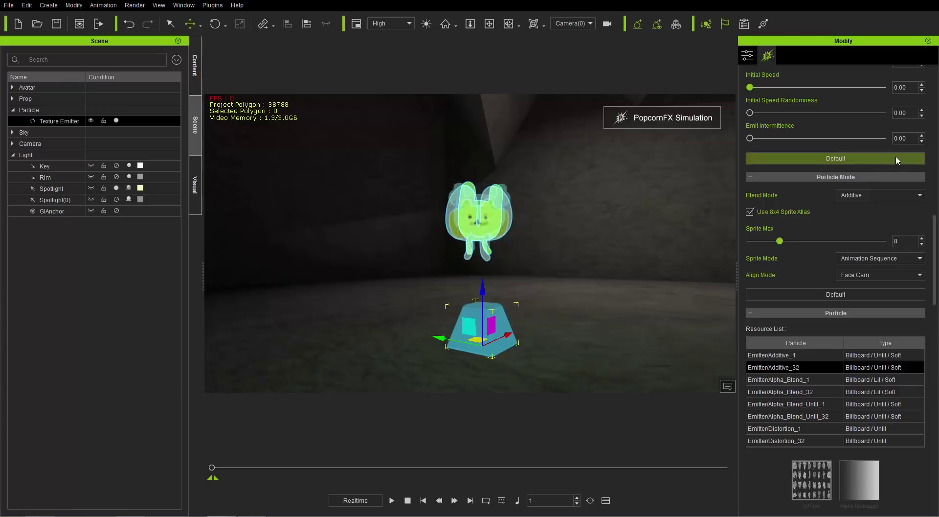
Set the emitter's Emit Rate to 0.25
drag(937, 230, 912, 169)
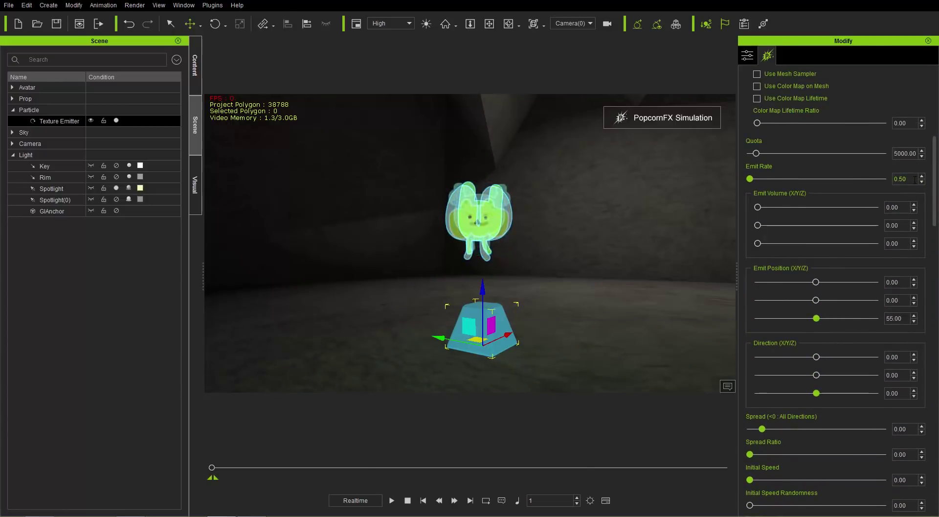
text(.25)
key(Return)
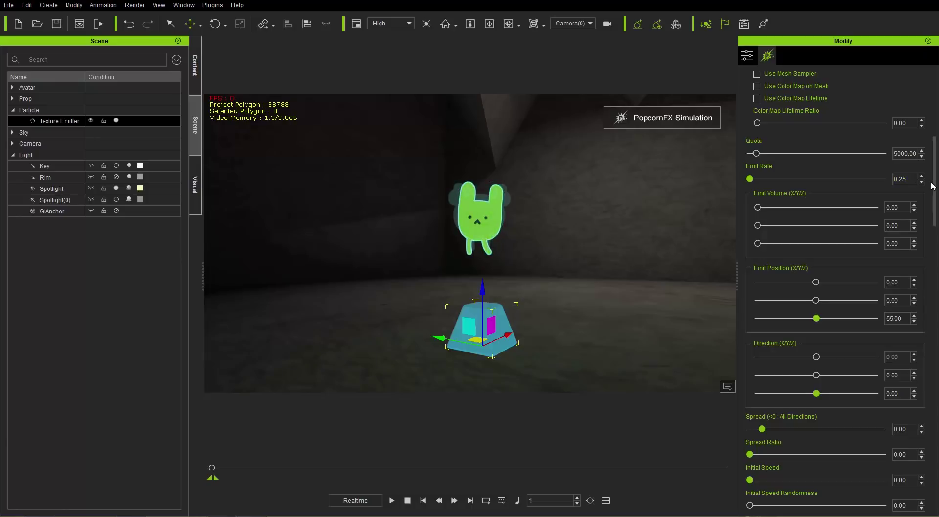
Set Life Min and Life Max to 1 second, and set the Emit Rate to 1
drag(935, 186, 936, 356)
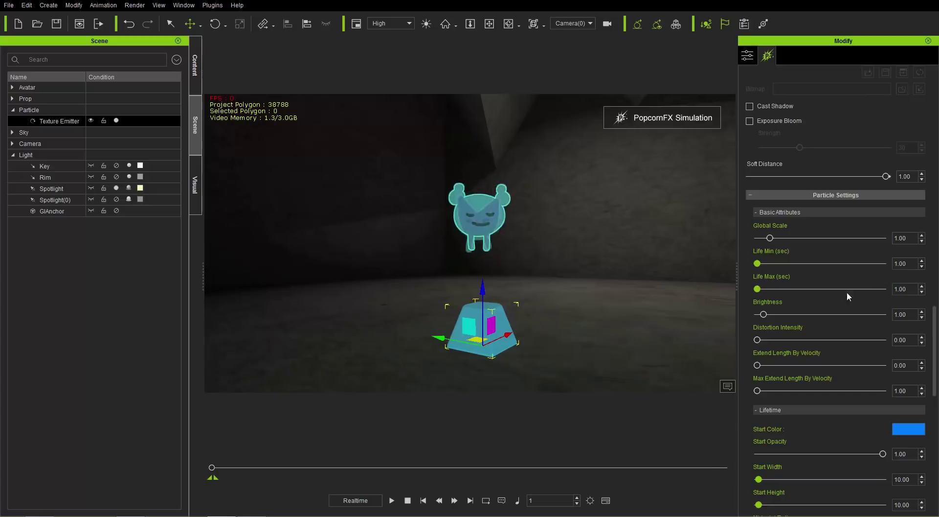
drag(937, 340, 938, 163)
text(1)
key(Return)
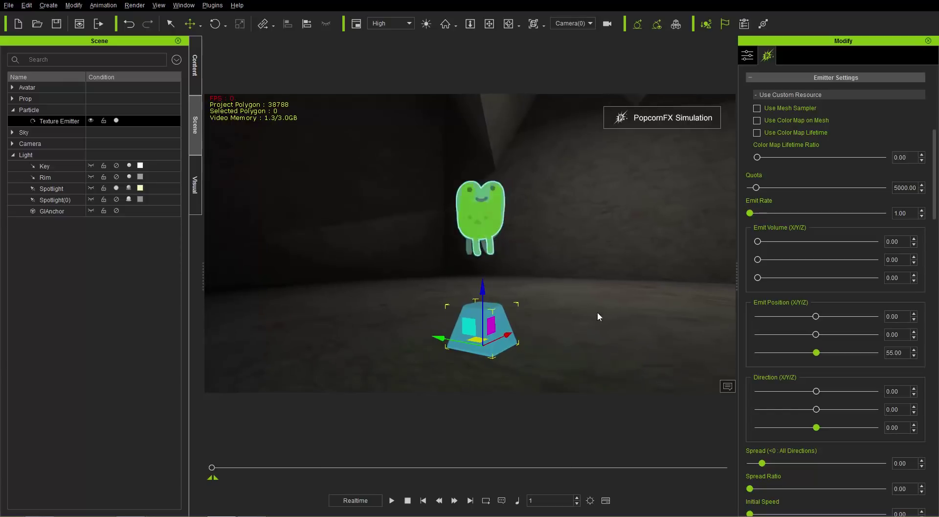
Raise Sprite Max in the Particle Mode settings to 32
drag(936, 192, 936, 254)
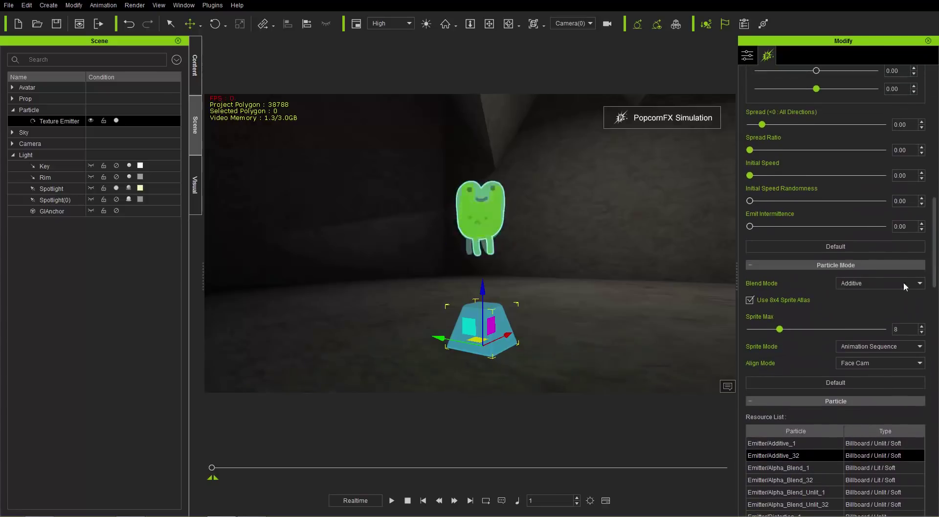
drag(779, 329, 908, 320)
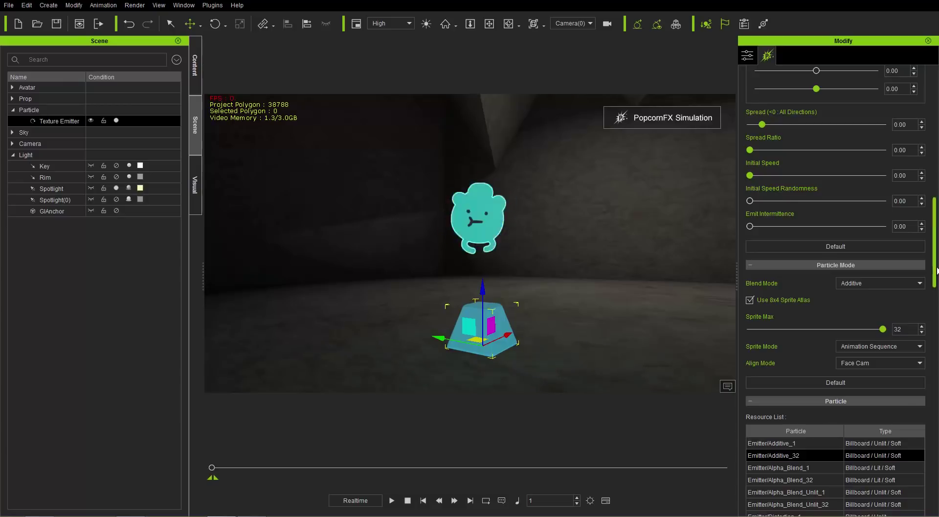
Browse for a new Diffuse texture and open the Sprite Animation image in Adobe Photoshop CC 2015 to examine its frame layout
scroll(937, 271, down, 5)
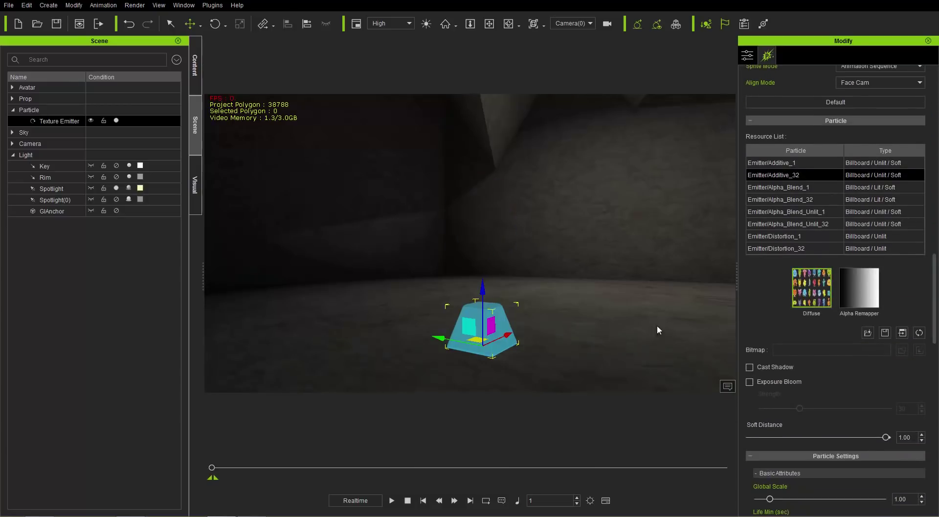
double_click(822, 286)
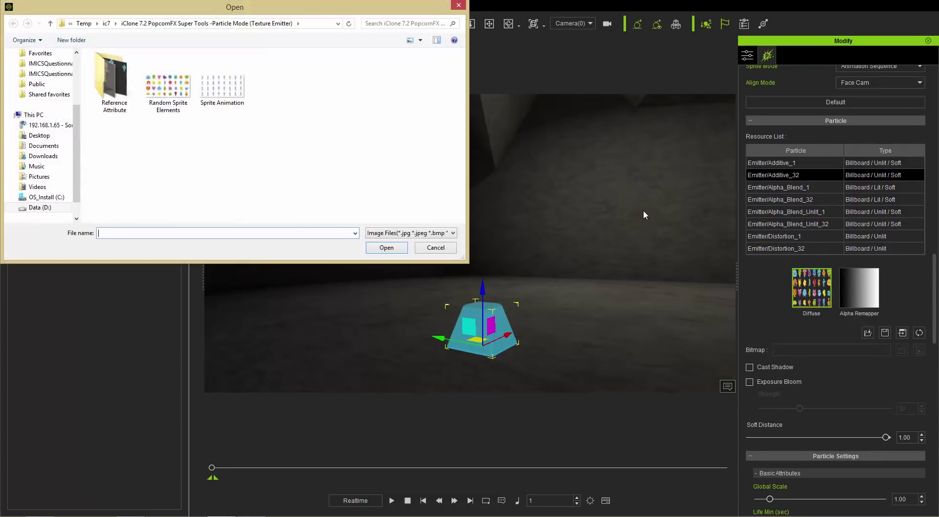
click(222, 96)
right_click(221, 92)
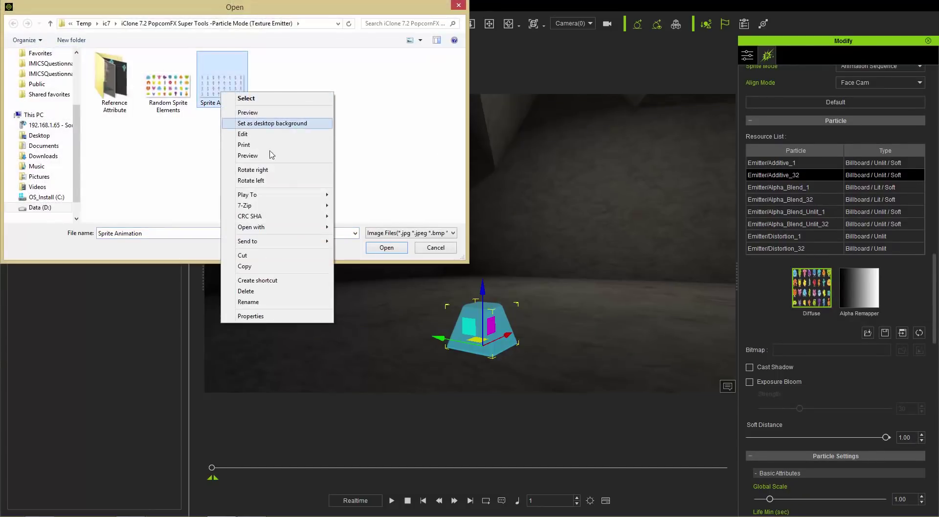
mouse_move(300, 230)
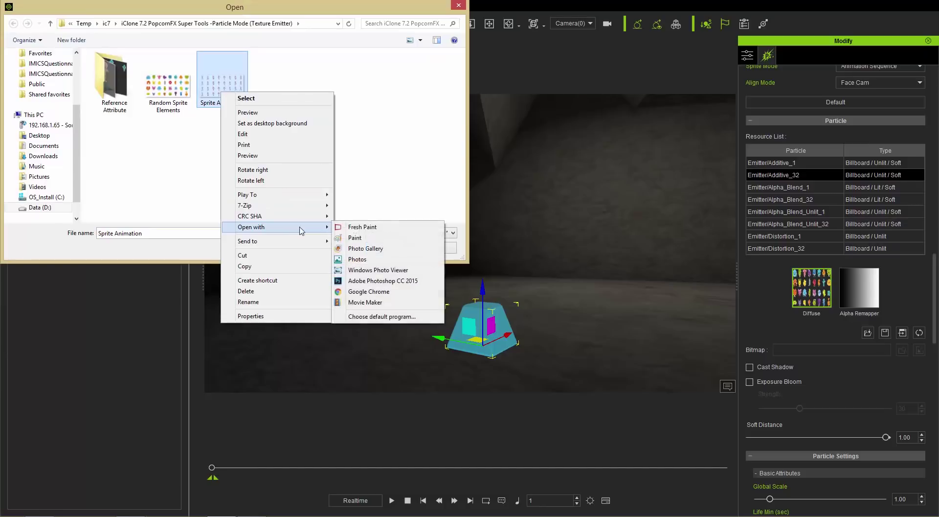
click(410, 281)
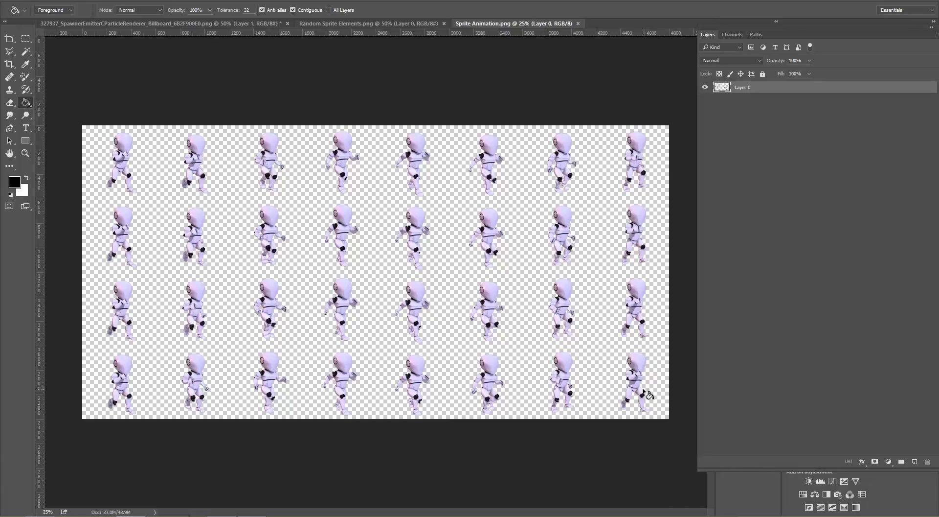
Return to iClone and load the Sprite Animation image as the Diffuse texture of Emitter/Additive_32
key(alt+Tab)
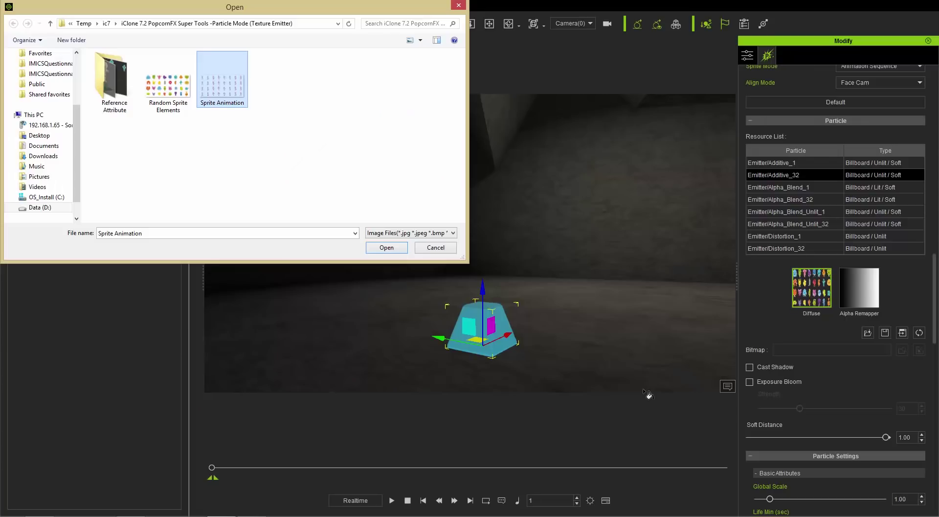
double_click(221, 91)
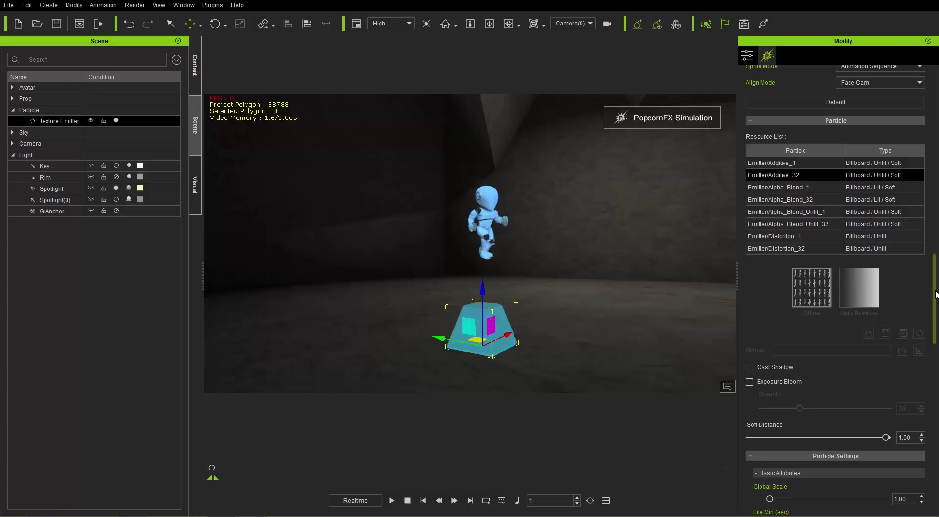
Try the Alpha Blend mode on the animated sprite and switch the Blend Mode back to Additive
scroll(836, 293, up, 5)
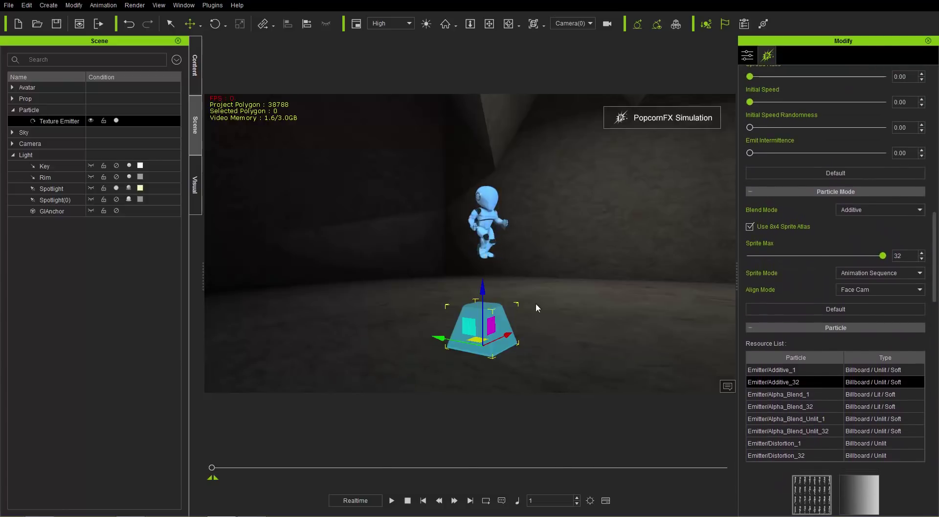
right_drag(556, 339, 685, 294)
click(880, 212)
click(864, 228)
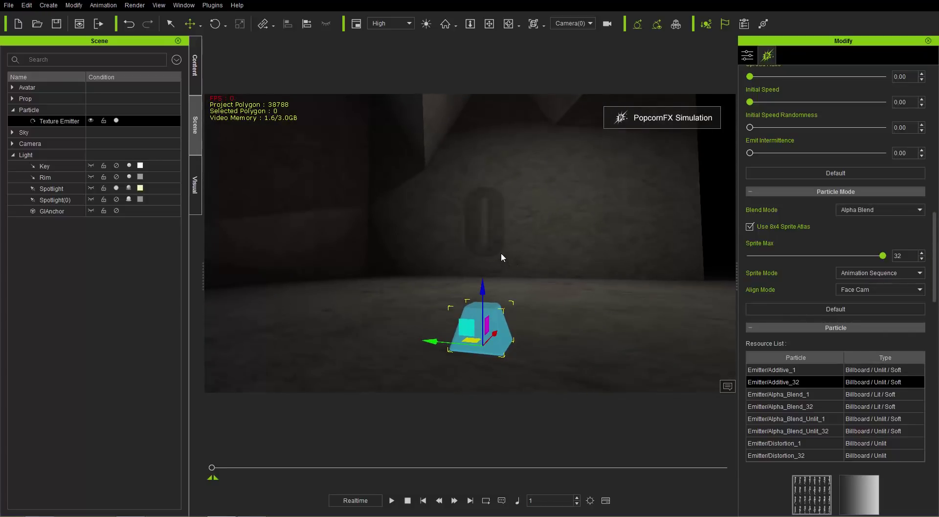
click(895, 210)
click(879, 217)
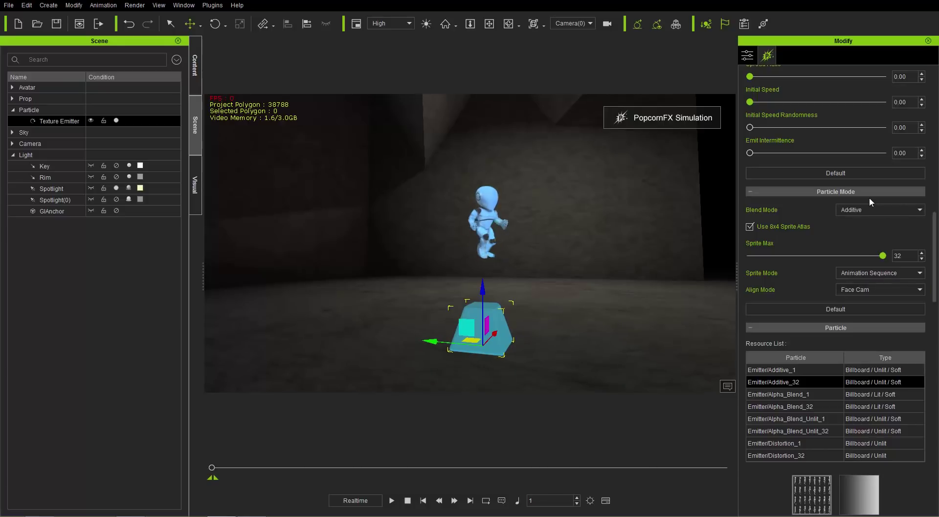
Set the Start Color in the particle's Lifetime settings to white
scroll(832, 352, down, 10)
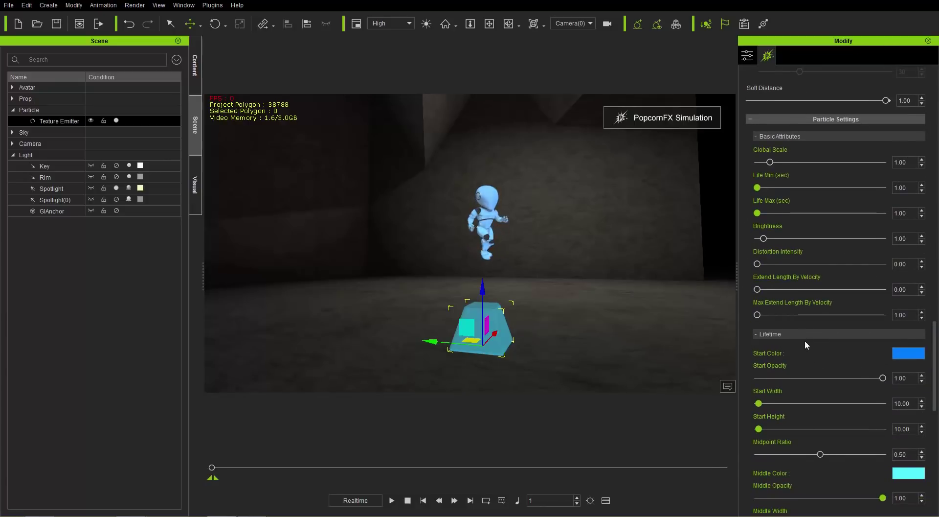
scroll(831, 353, down, 5)
click(912, 237)
click(446, 241)
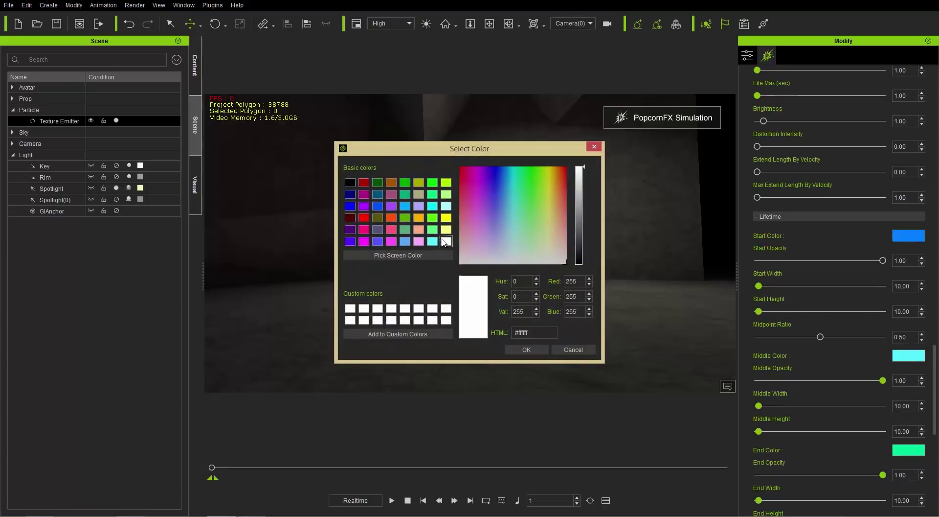
click(516, 352)
Set the Middle Color and End Color in the Lifetime settings to white
click(917, 362)
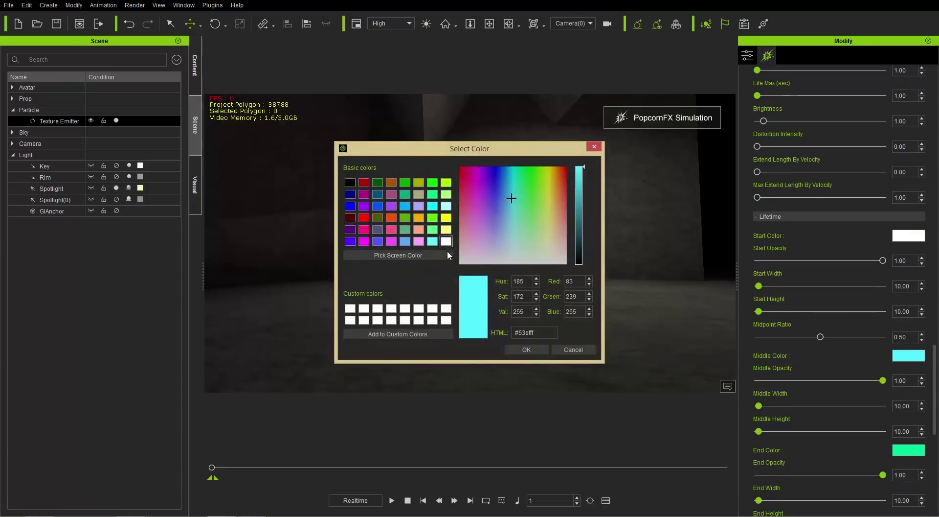
click(446, 241)
click(526, 349)
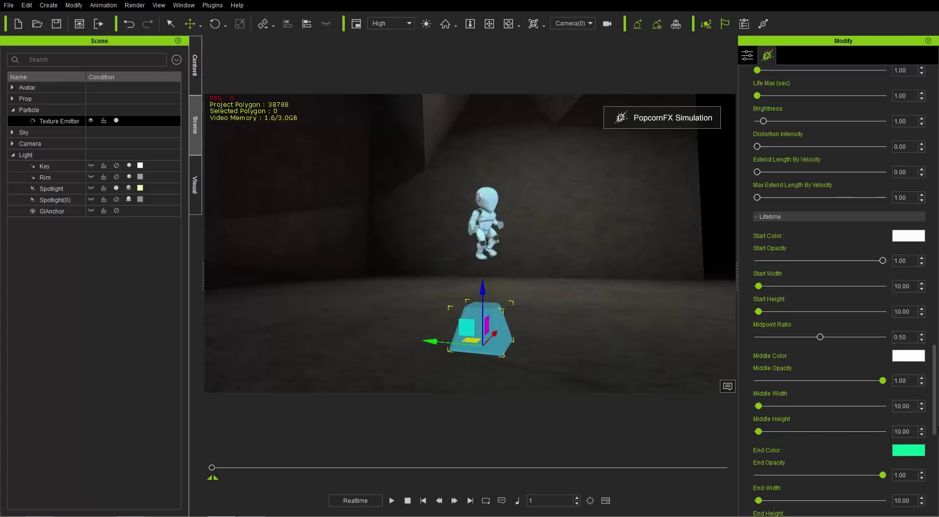
click(915, 450)
click(445, 241)
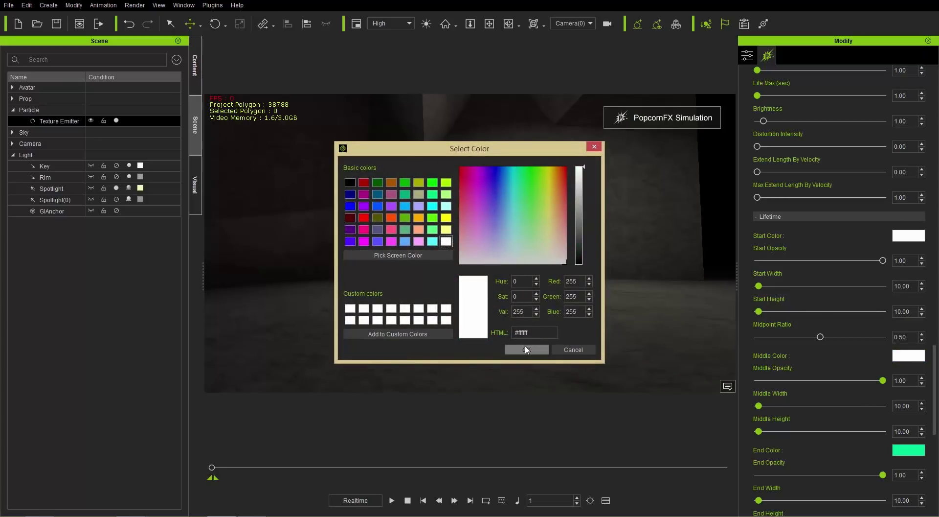
click(527, 349)
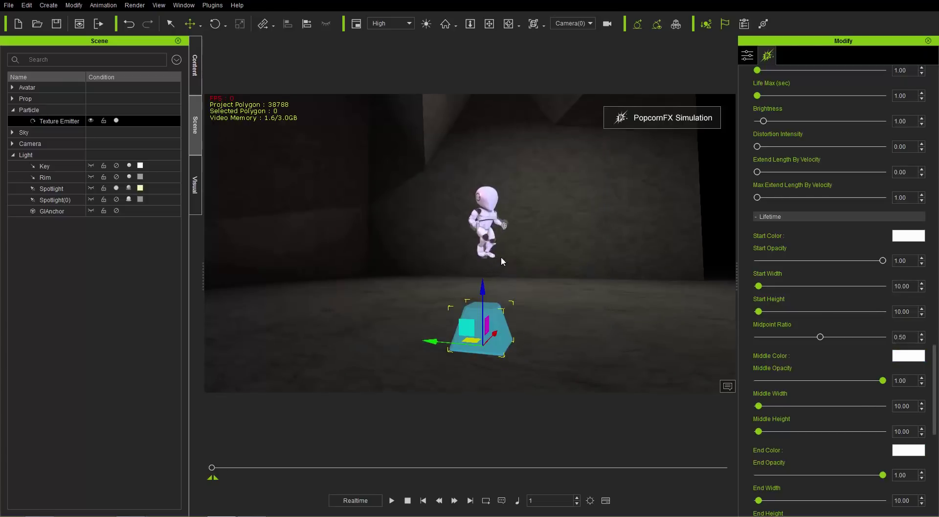
Set the Emit Rate for the animated sprite to 0.5
scroll(519, 315, up, 3)
scroll(518, 312, down, 3)
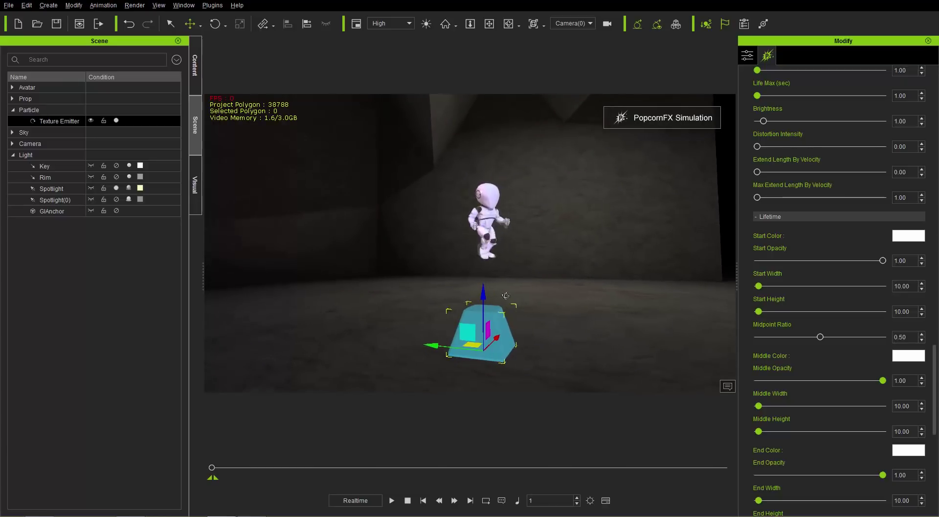
right_drag(513, 325, 562, 327)
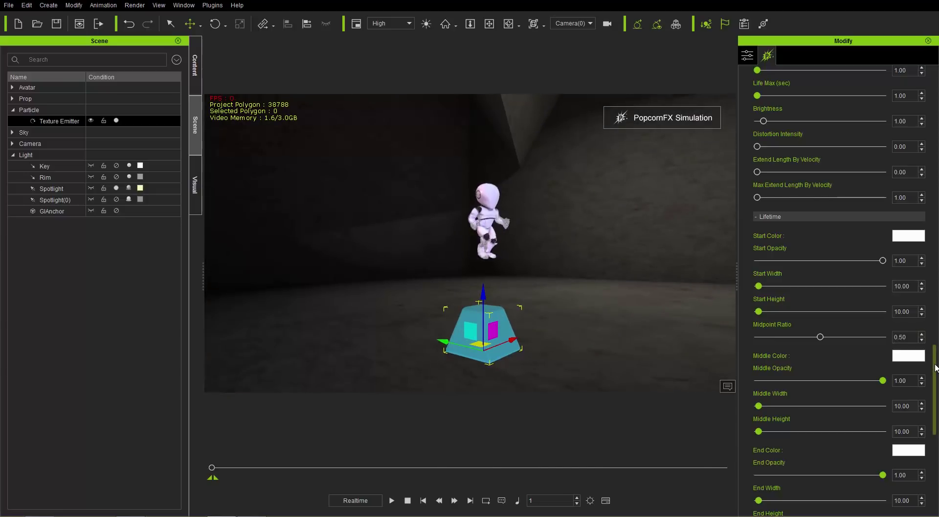
drag(935, 367, 936, 152)
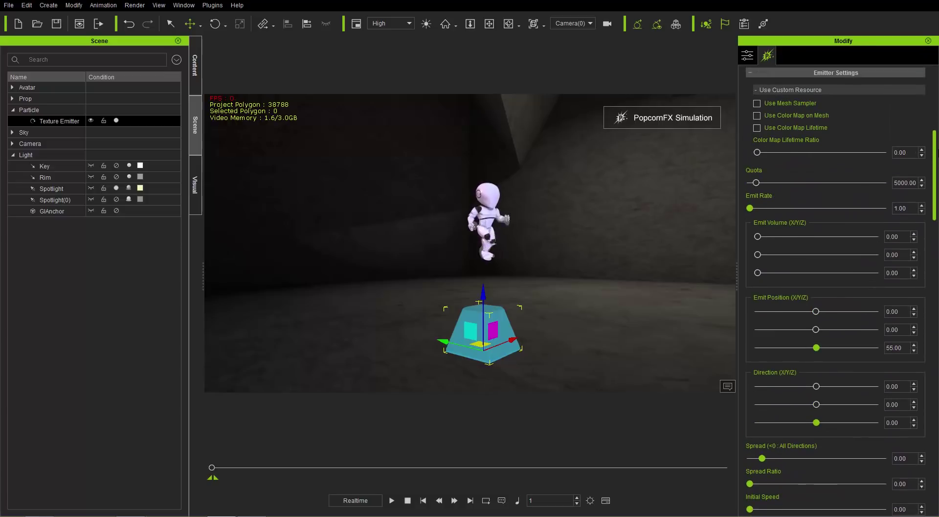
double_click(900, 208)
text(0.5)
key(Return)
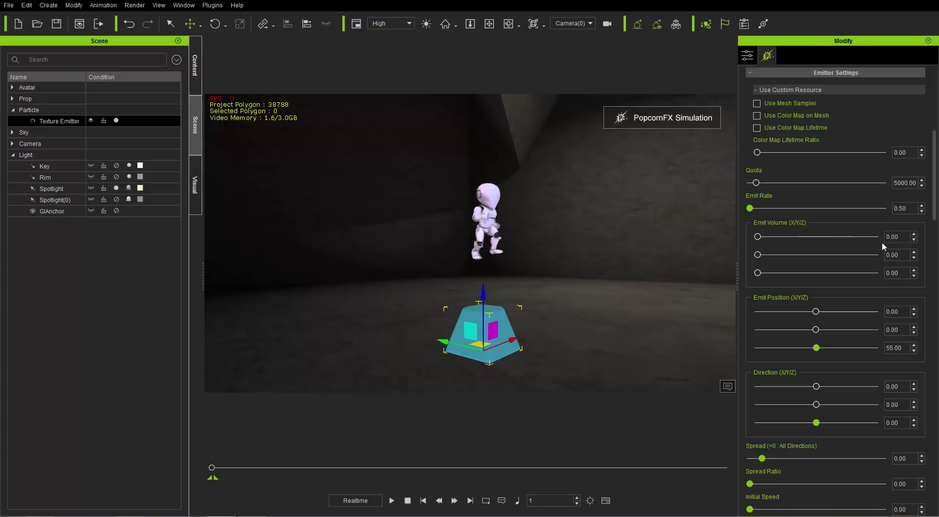
Set the Emit Rate back to 1
drag(904, 208, 861, 204)
text(1)
key(Return)
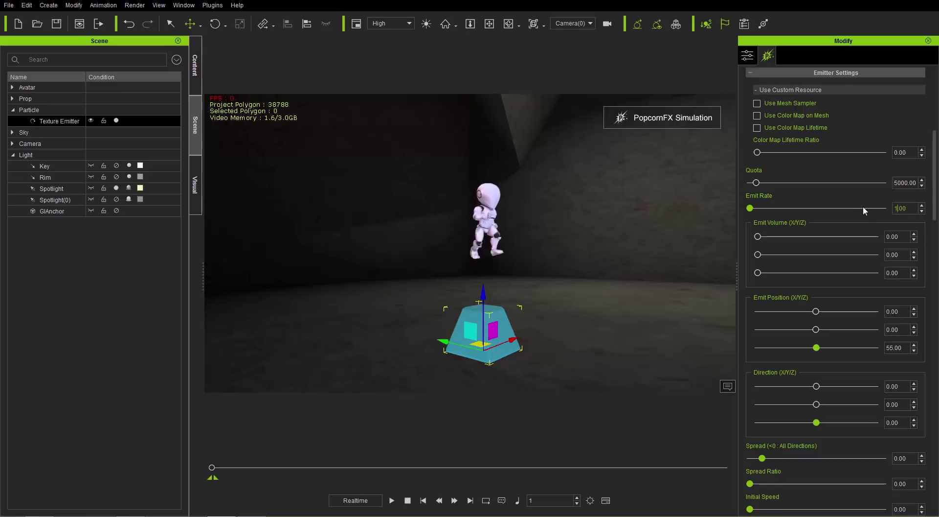
Change the particle's Sprite Mode to Random in the Particle Mode settings
scroll(843, 211, down, 15)
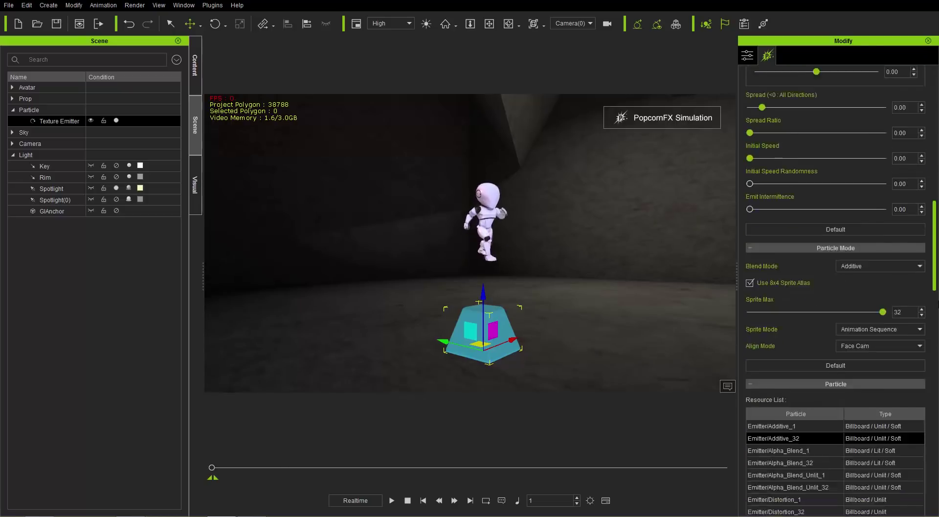
scroll(842, 220, up, 5)
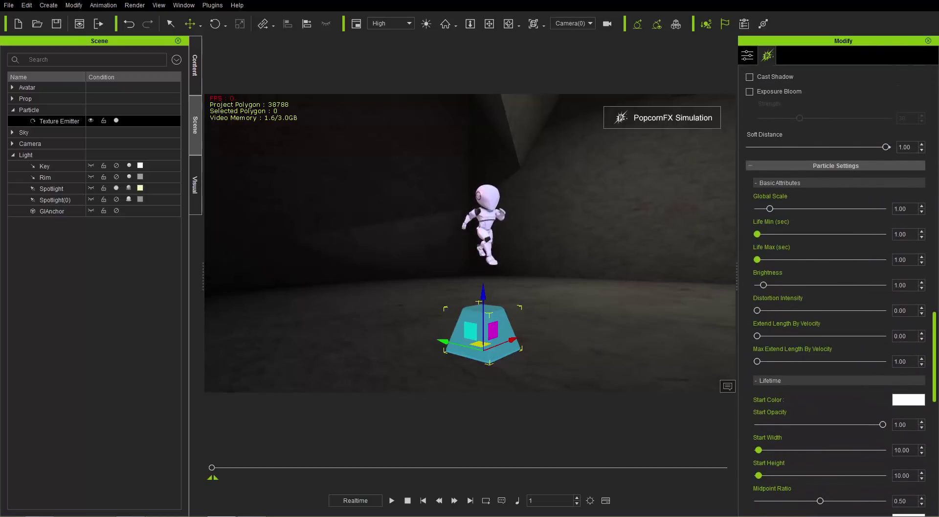
scroll(865, 213, up, 8)
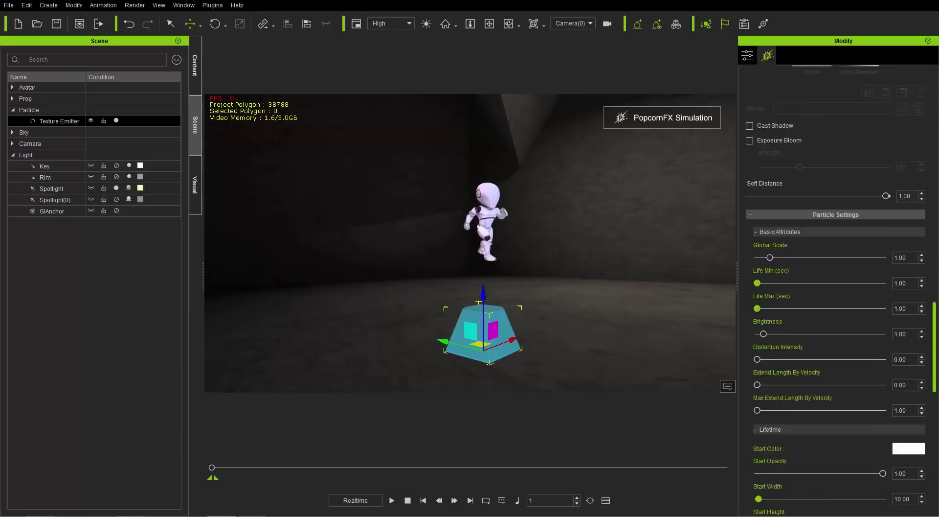
click(864, 207)
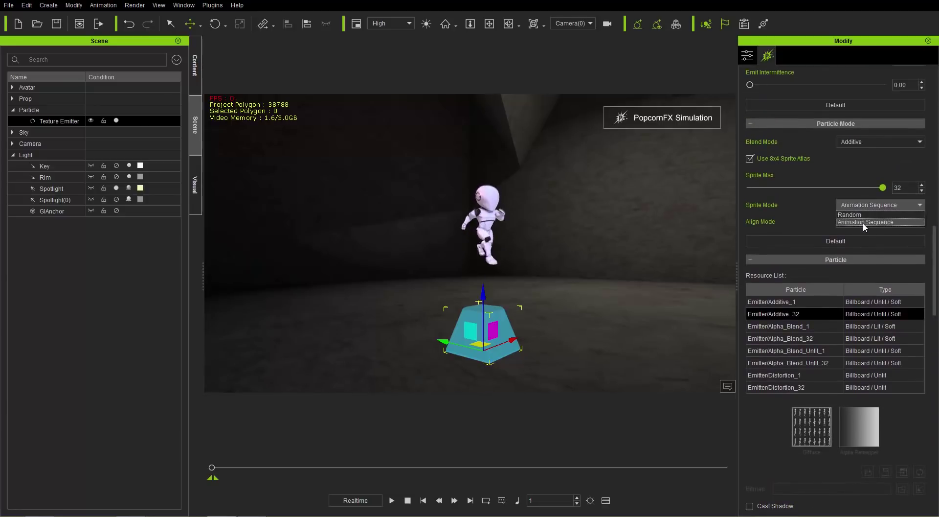
click(842, 224)
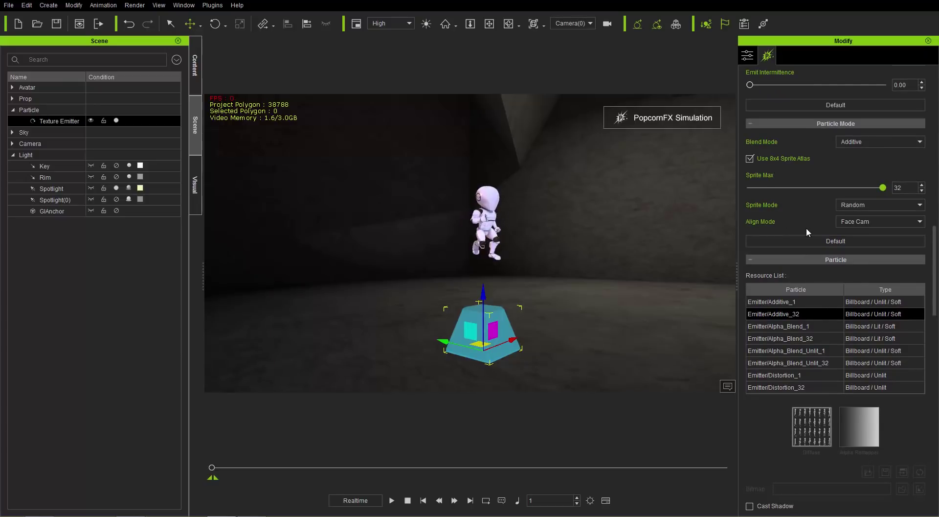
Set the Sprite Mode back to Animation Sequence and view the animated sprite up close
click(854, 207)
click(858, 222)
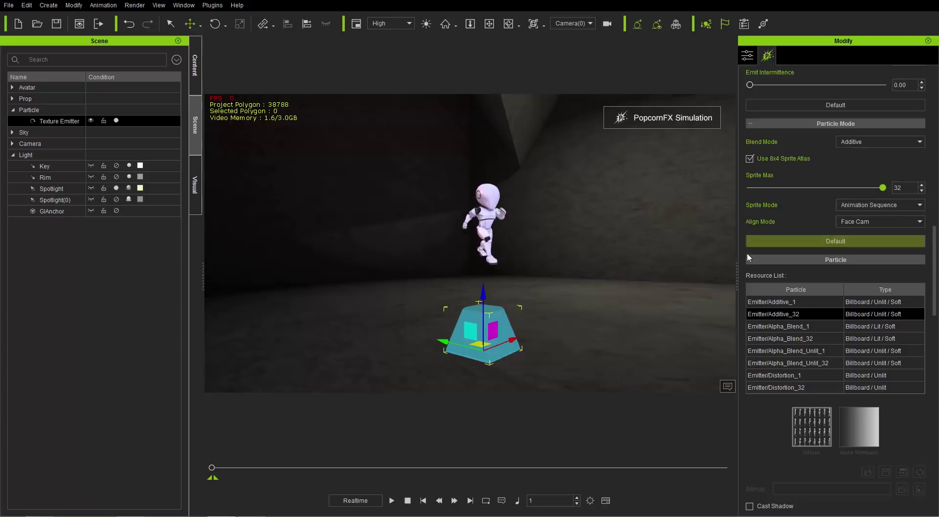
scroll(550, 320, up, 2)
scroll(548, 304, up, 2)
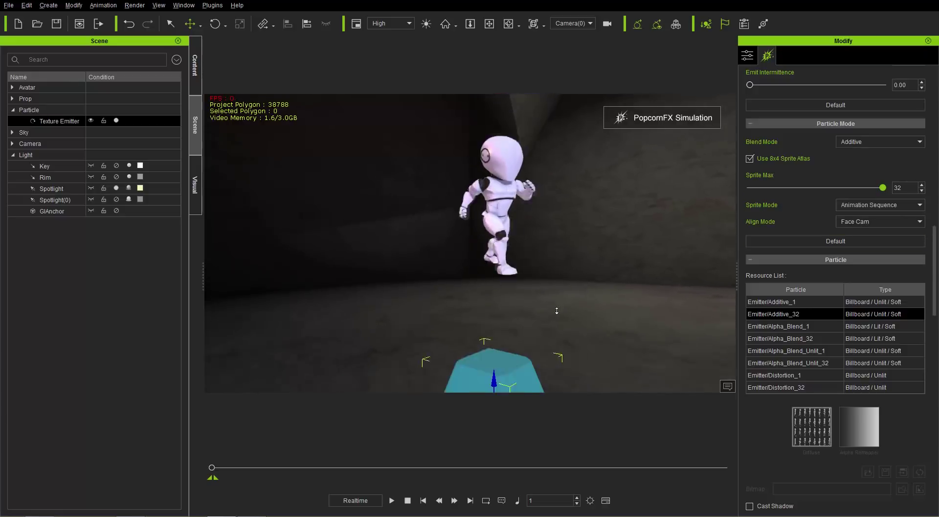
right_drag(668, 310, 635, 302)
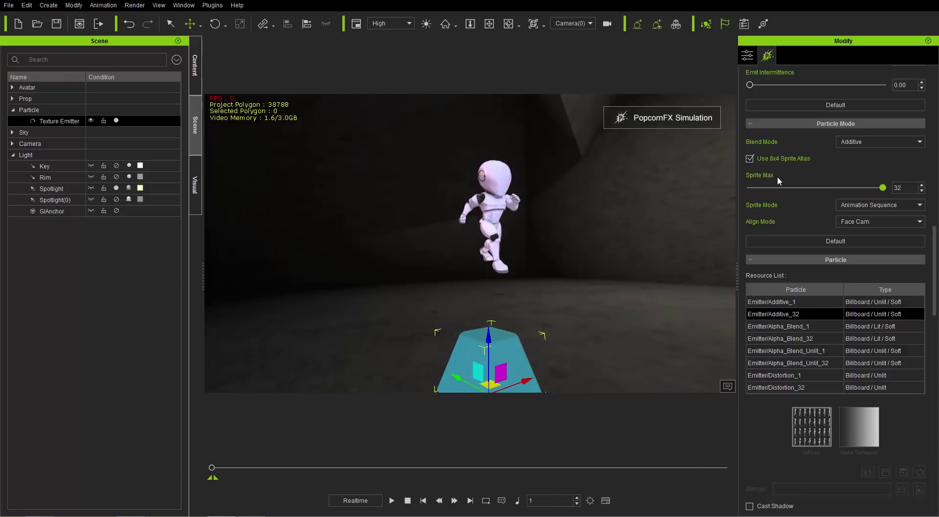